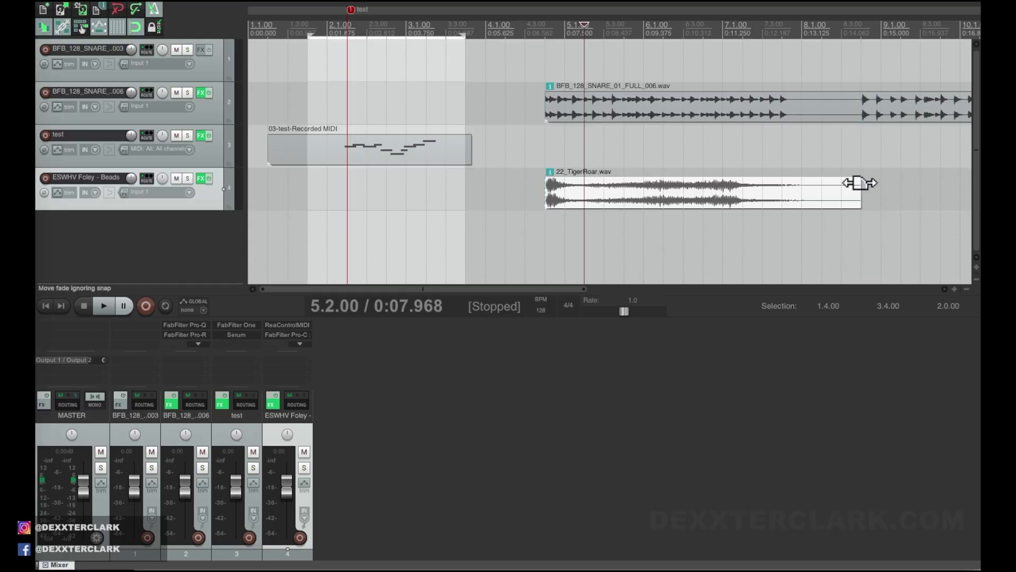
- Give TigerRoar a short fade-out and a fade-in, and trim the recorded MIDI item's end
{"action": "mouse_move", "coordinate": [857, 182]}
{"action": "left_mouse_down"}
{"action": "mouse_move", "coordinate": [828, 189]}
{"action": "mouse_move", "coordinate": [846, 186]}
{"action": "left_mouse_up"}
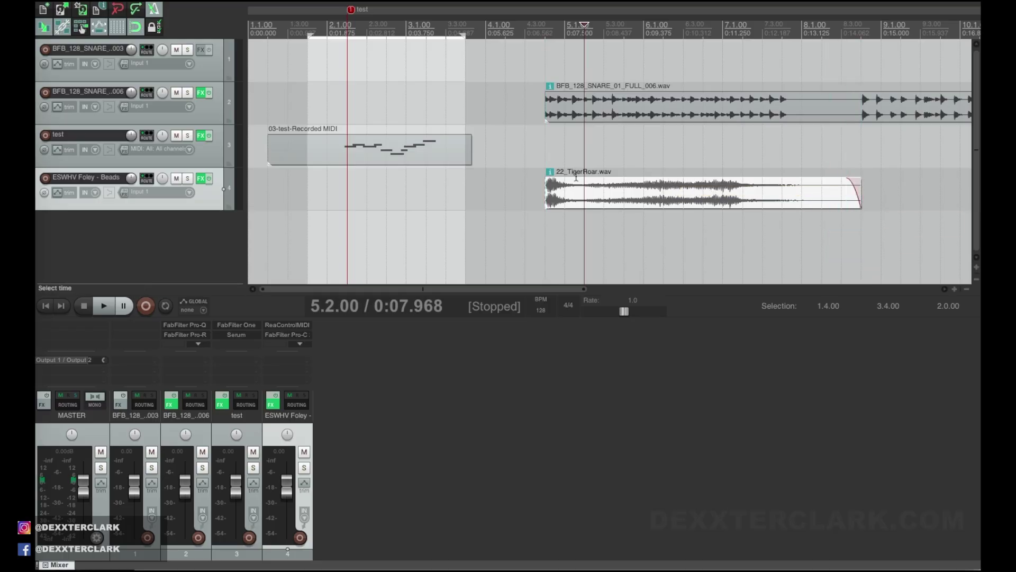
{"action": "left_click_drag", "start_coordinate": [549, 183], "coordinate": [572, 183]}
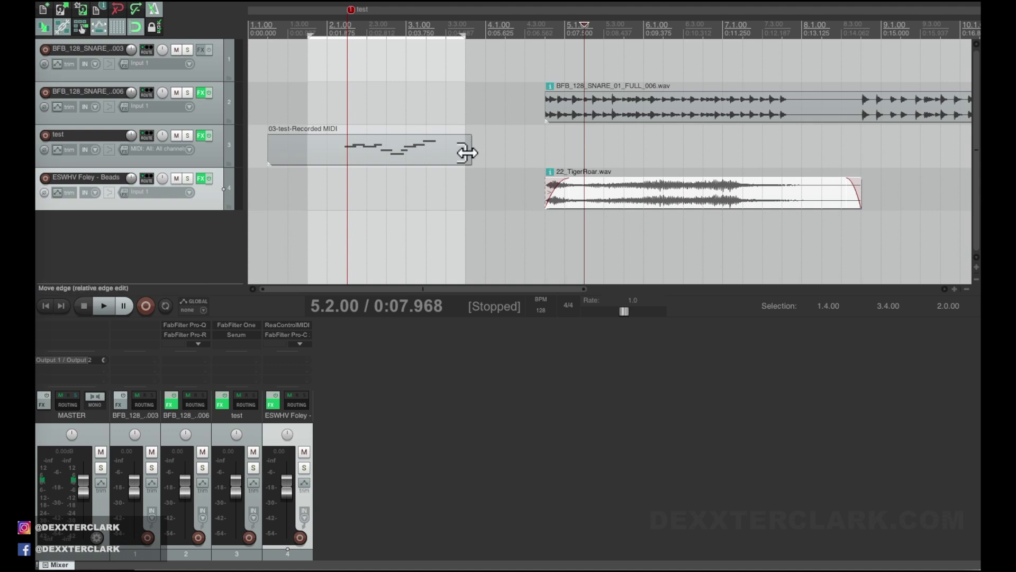
{"action": "left_click_drag", "start_coordinate": [467, 153], "coordinate": [826, 150]}
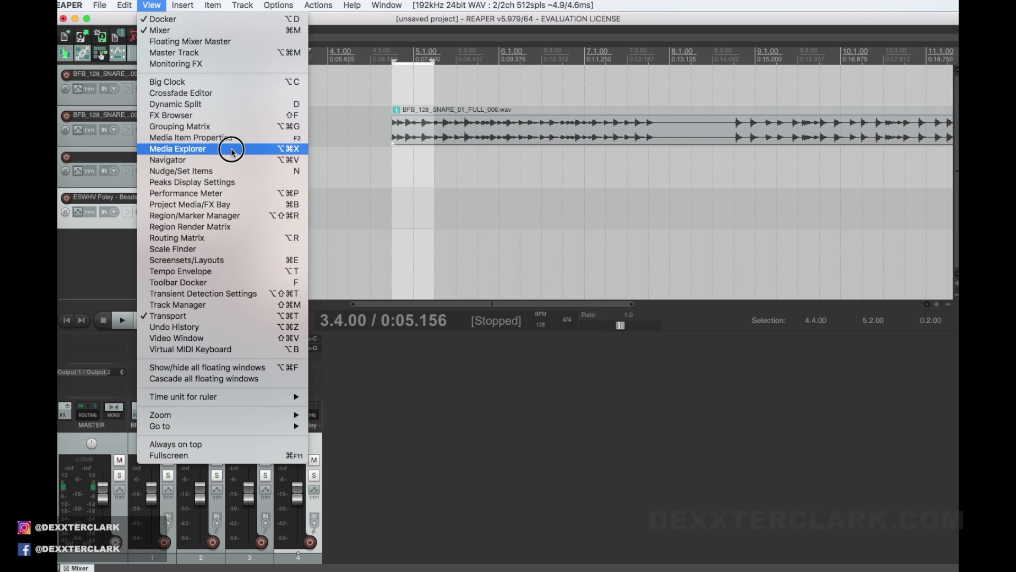
- Scroll through the sample folders in the Media Explorer, then close the MIDI editor
{"action": "left_click", "coordinate": [232, 150]}
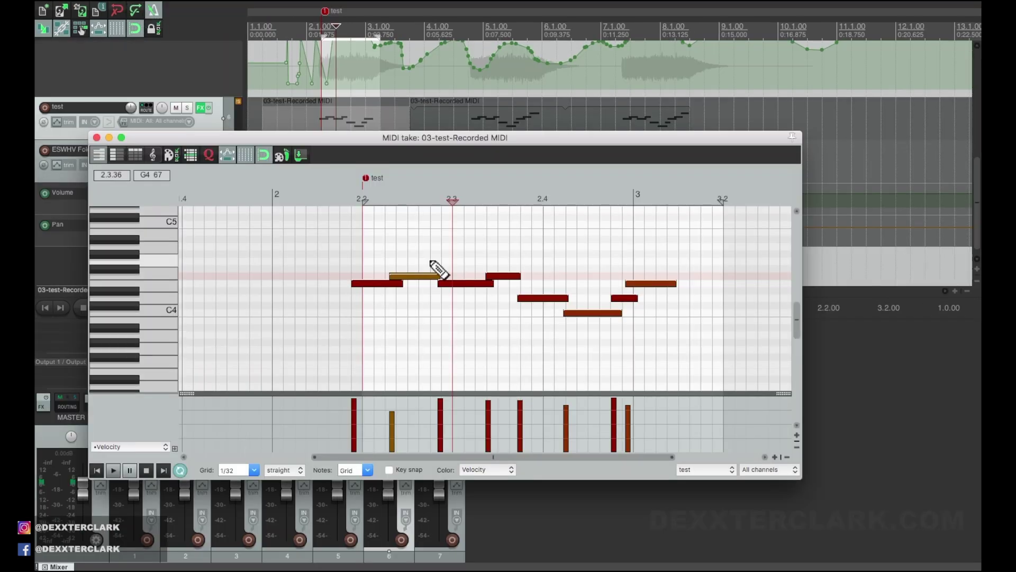
{"action": "scroll", "coordinate": [438, 270], "scroll_direction": "down", "scroll_amount": 3}
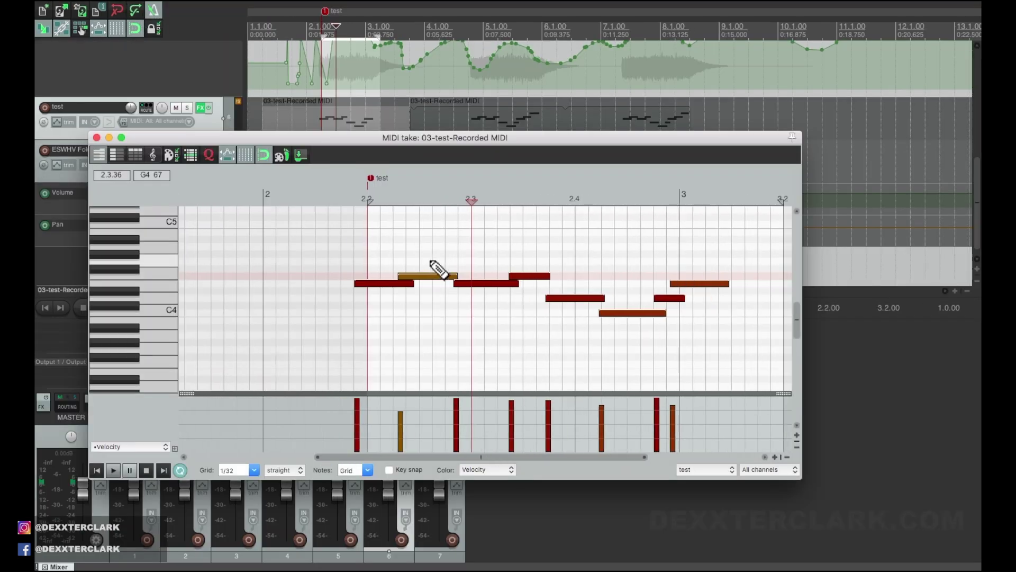
{"action": "scroll", "coordinate": [436, 267], "scroll_direction": "down", "scroll_amount": 4}
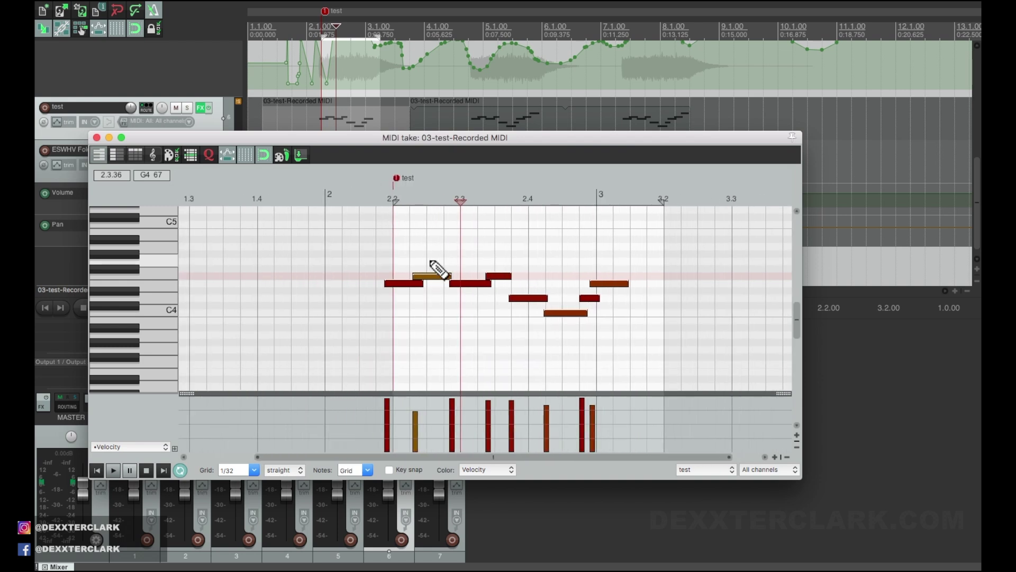
{"action": "scroll", "coordinate": [153, 295], "scroll_direction": "up", "scroll_amount": 1}
{"action": "scroll", "coordinate": [153, 296], "scroll_direction": "up", "scroll_amount": 1}
{"action": "scroll", "coordinate": [152, 295], "scroll_direction": "down", "scroll_amount": 2}
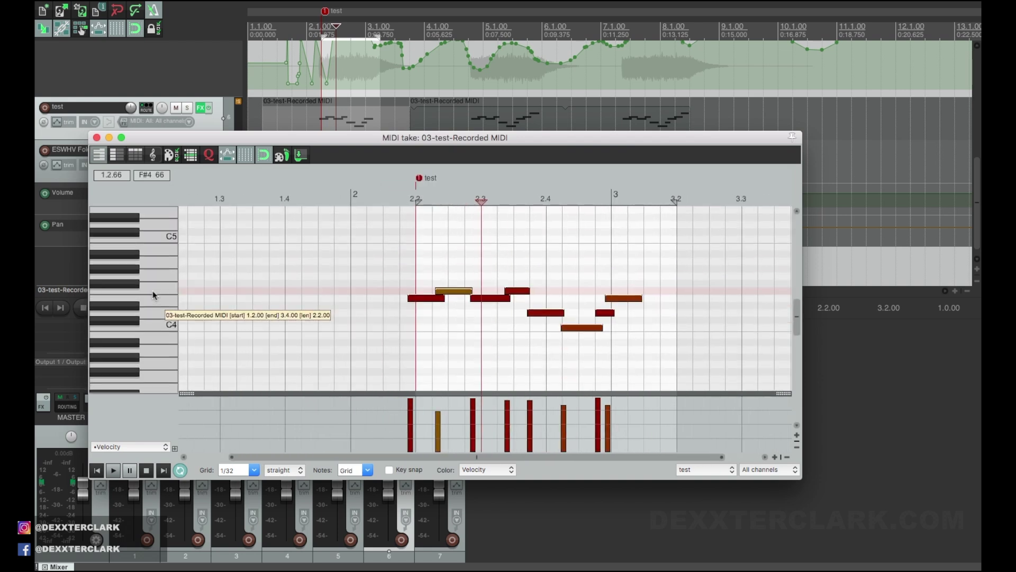
{"action": "scroll", "coordinate": [516, 324], "scroll_direction": "up", "scroll_amount": 1}
{"action": "scroll", "coordinate": [181, 325], "scroll_direction": "down", "scroll_amount": 4}
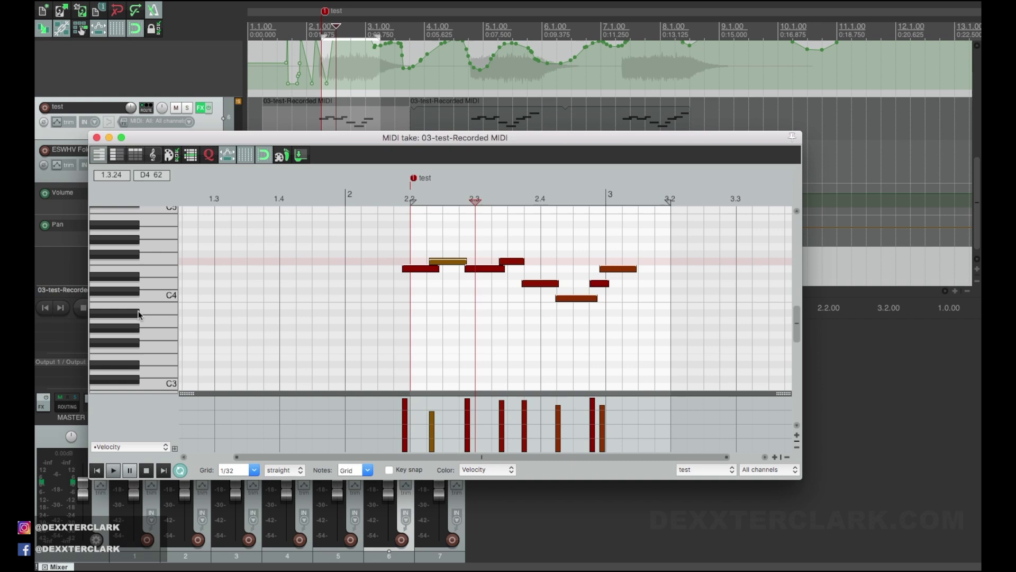
{"action": "scroll", "coordinate": [182, 325], "scroll_direction": "up", "scroll_amount": 7}
{"action": "scroll", "coordinate": [448, 286], "scroll_direction": "up", "scroll_amount": 1}
{"action": "scroll", "coordinate": [448, 286], "scroll_direction": "up", "scroll_amount": 2}
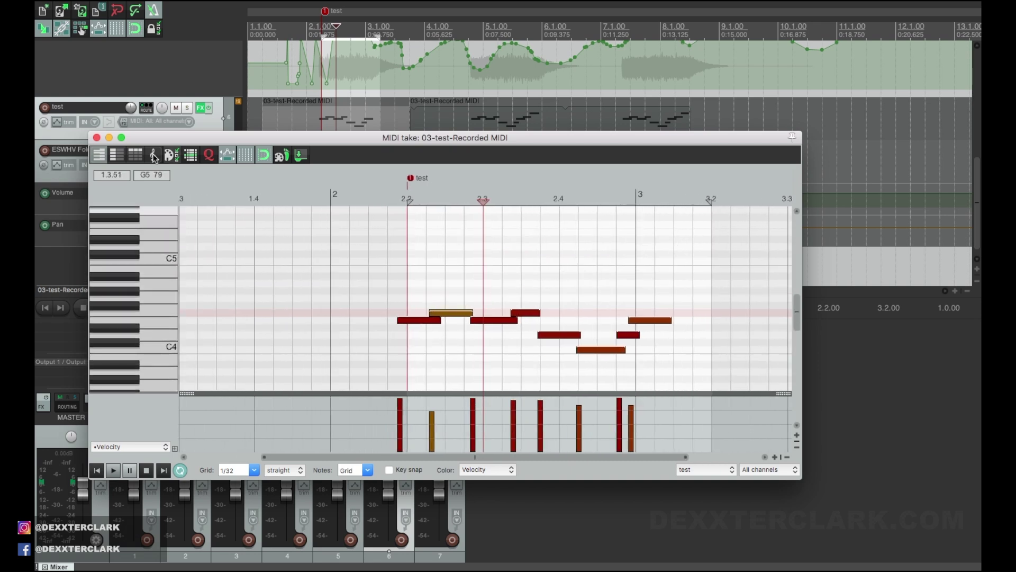
{"action": "left_click", "coordinate": [97, 138]}
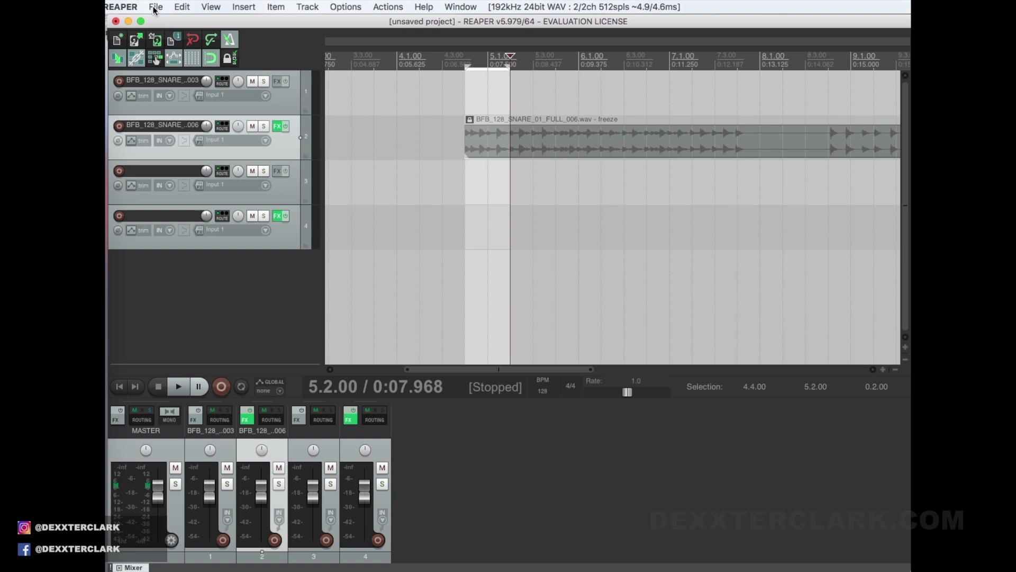
- Browse the top menus, then open the first track's envelope settings
{"action": "left_click", "coordinate": [155, 7]}
{"action": "mouse_move", "coordinate": [181, 7]}
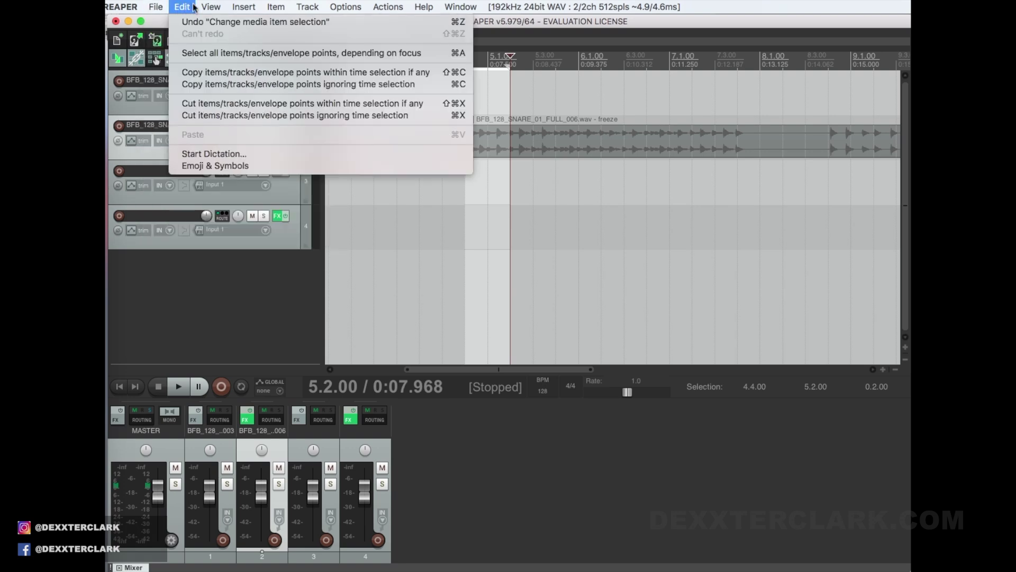
{"action": "mouse_move", "coordinate": [335, 10]}
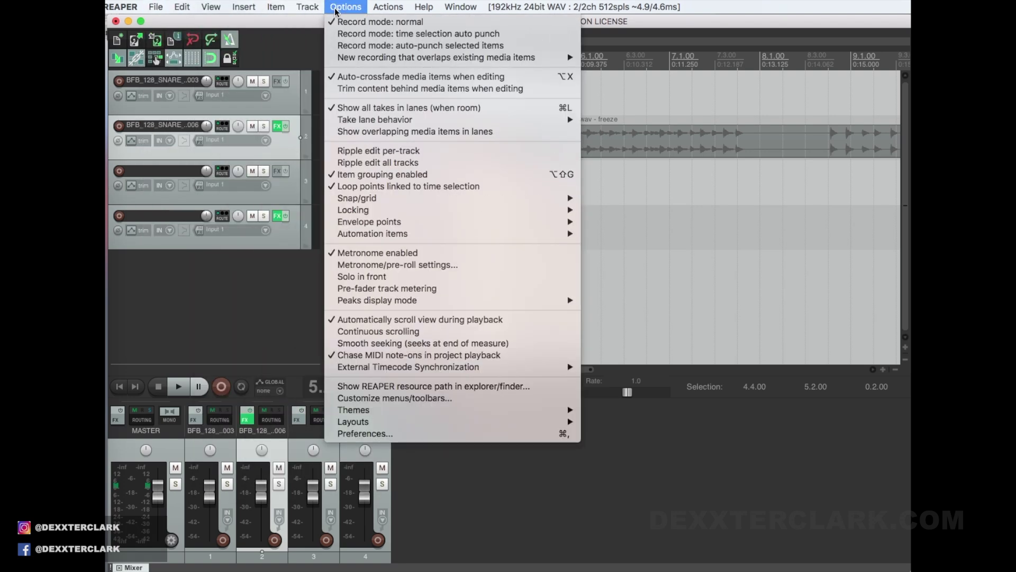
{"action": "mouse_move", "coordinate": [460, 8]}
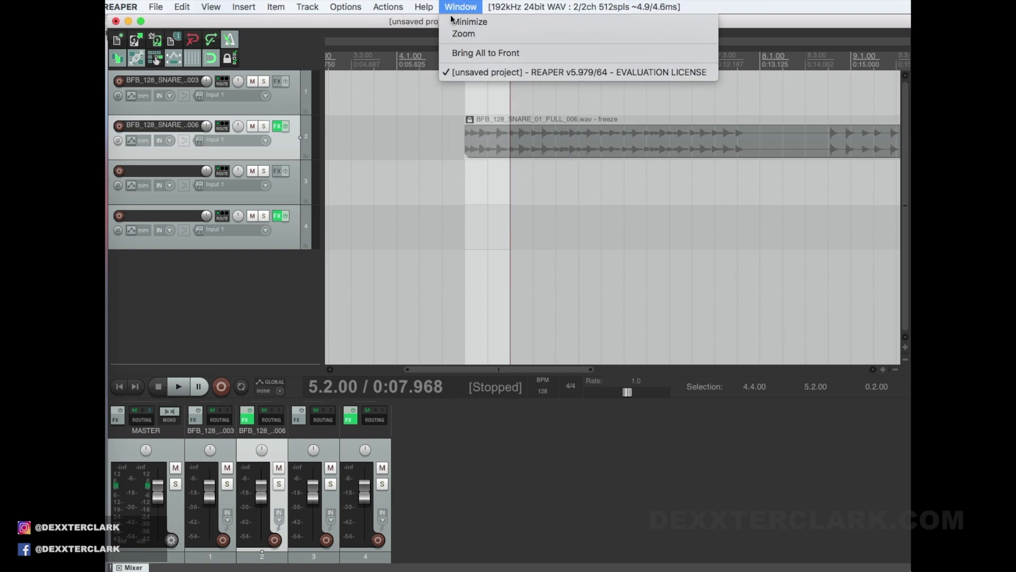
{"action": "right_click", "coordinate": [282, 110]}
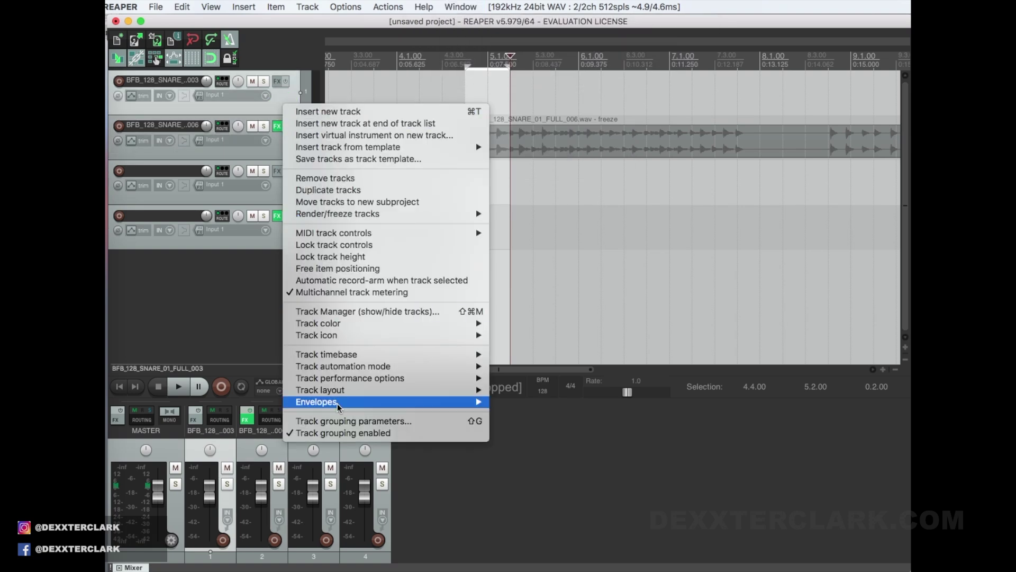
{"action": "left_click", "coordinate": [510, 139]}
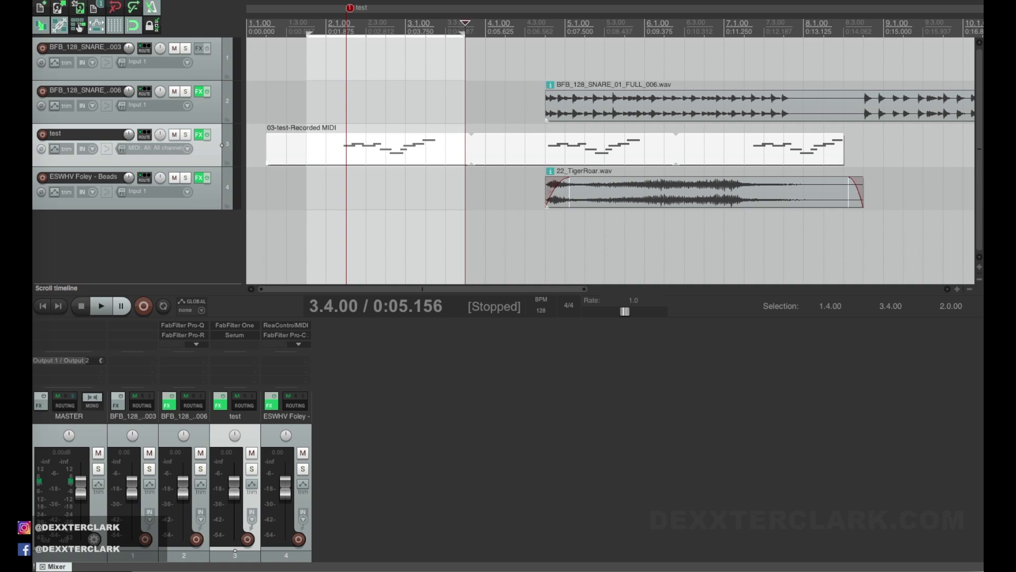
- Check the MIDI item and snare track context menus and reposition the recorded MIDI item
{"action": "right_click", "coordinate": [462, 151]}
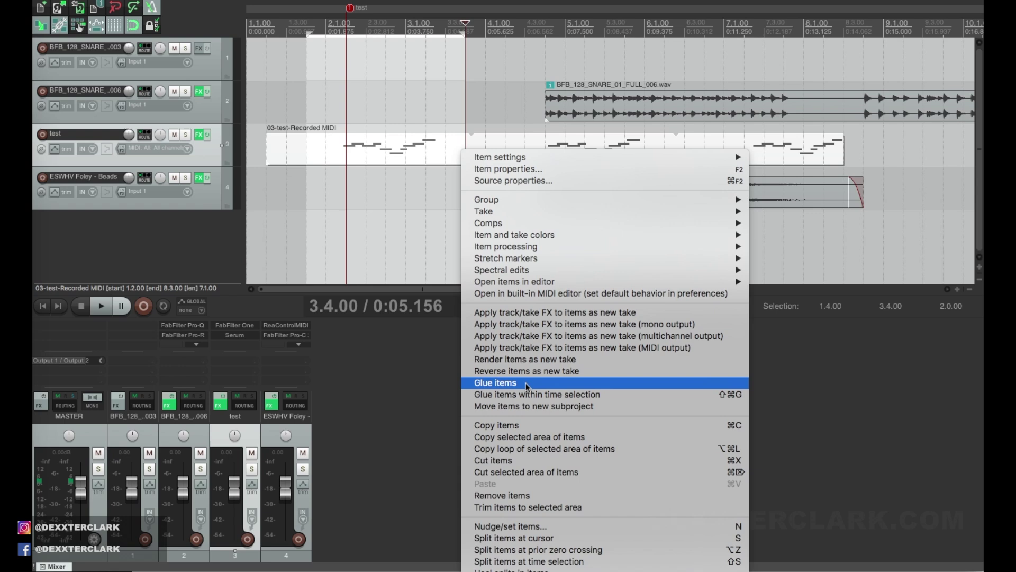
{"action": "left_click", "coordinate": [209, 115]}
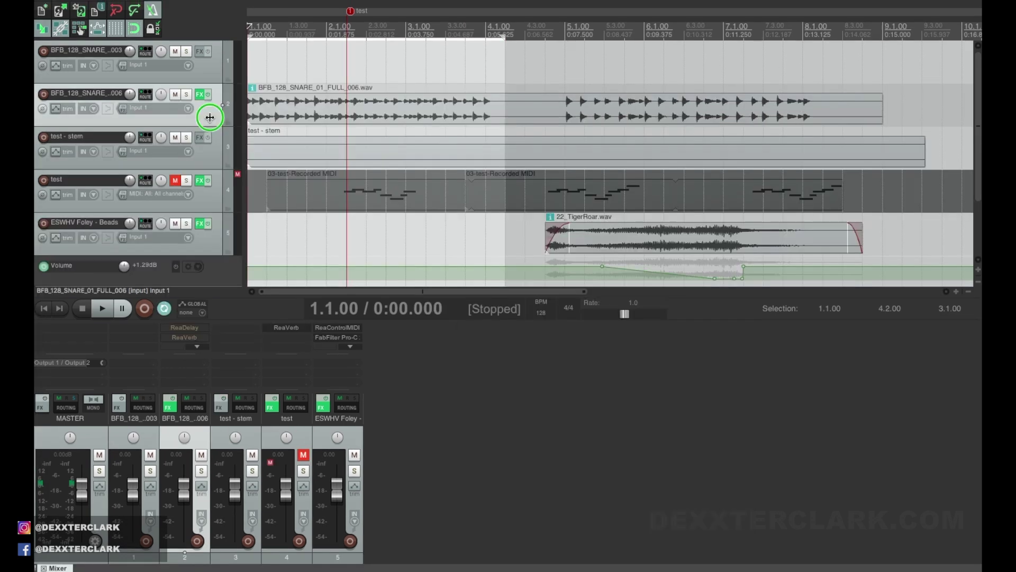
{"action": "right_click", "coordinate": [209, 117]}
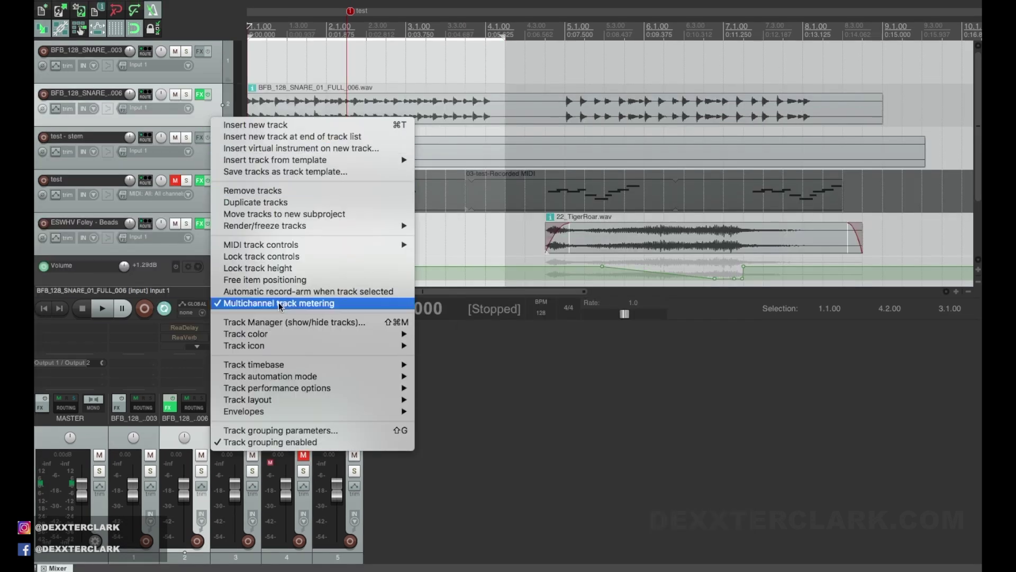
{"action": "mouse_move", "coordinate": [295, 407]}
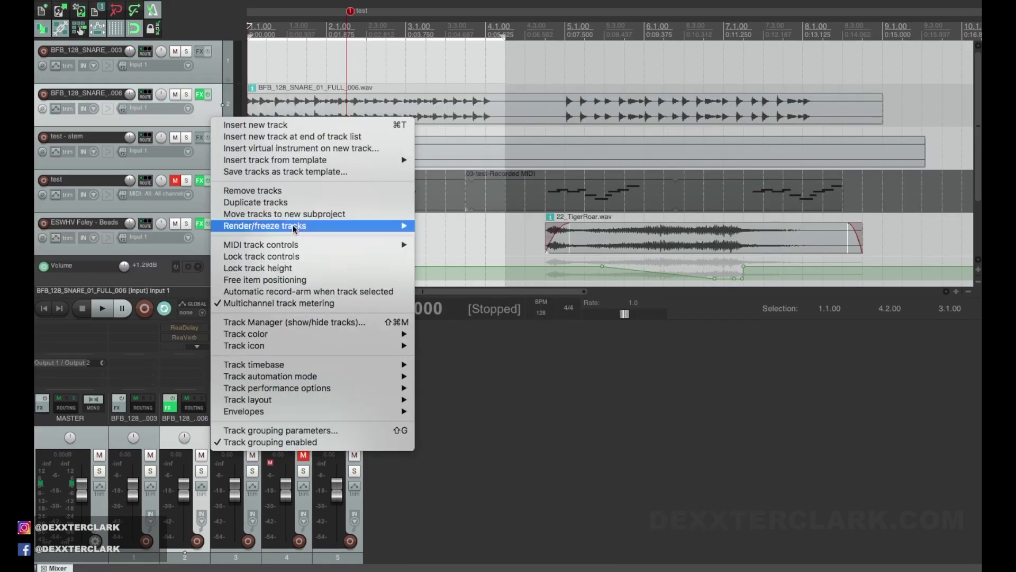
{"action": "mouse_move", "coordinate": [295, 228]}
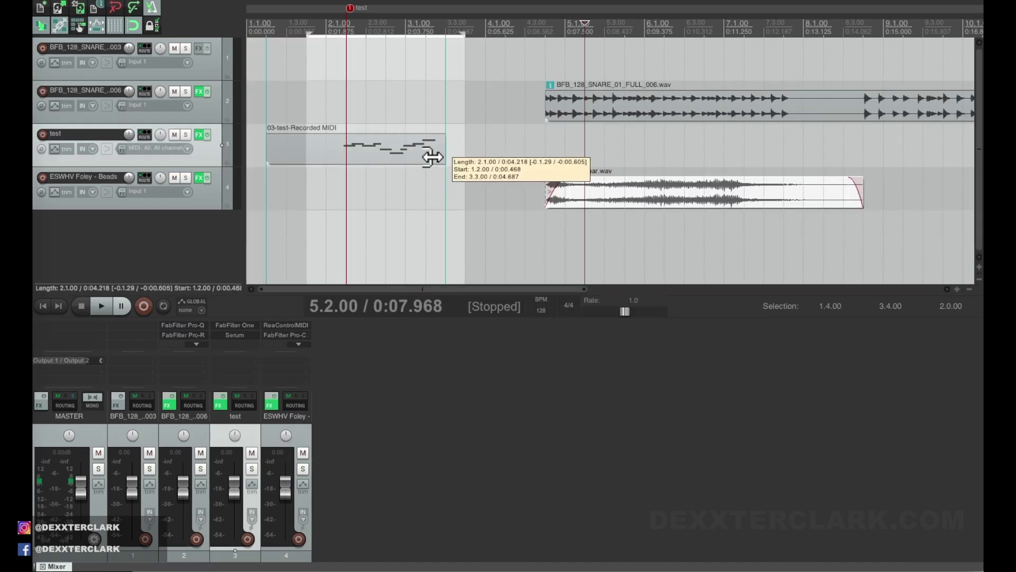
{"action": "left_click_drag", "start_coordinate": [431, 154], "coordinate": [833, 150]}
{"action": "right_click", "coordinate": [463, 151]}
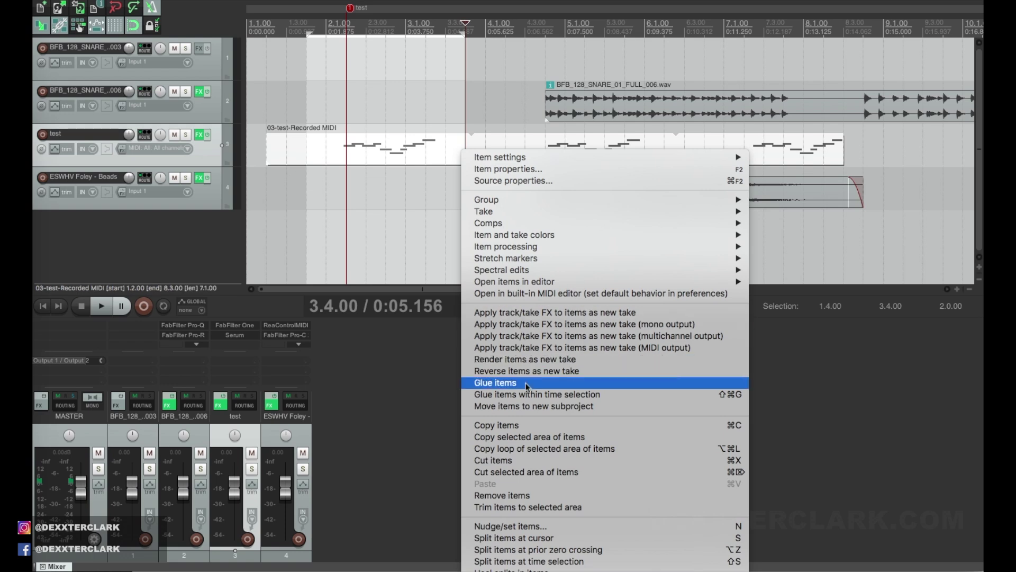
- Split the MIDI item at 3.4.00, slide the left piece earlier, and delete its G4 and F4 notes
{"action": "left_click", "coordinate": [534, 538]}
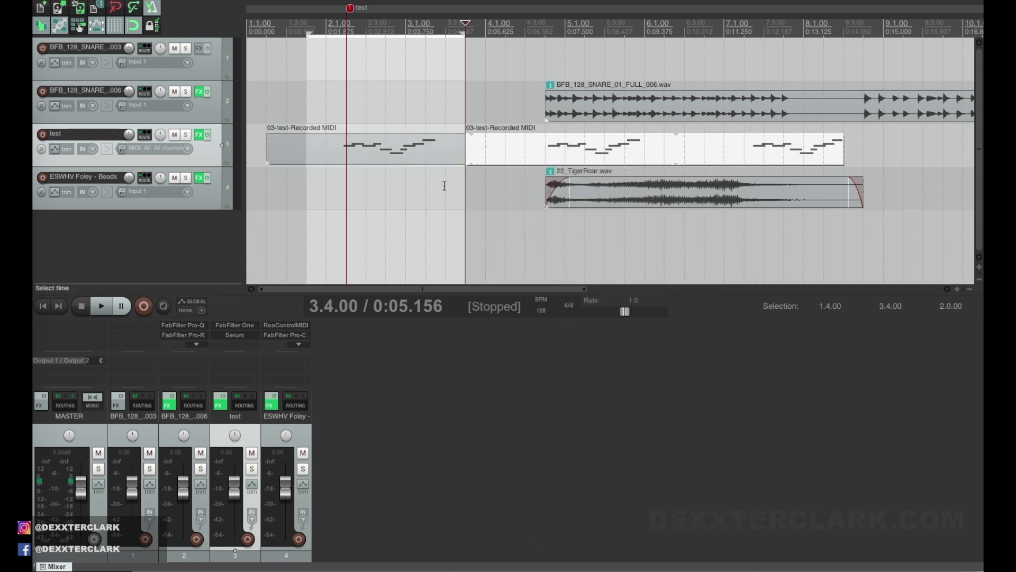
{"action": "left_click_drag", "start_coordinate": [448, 154], "coordinate": [421, 153]}
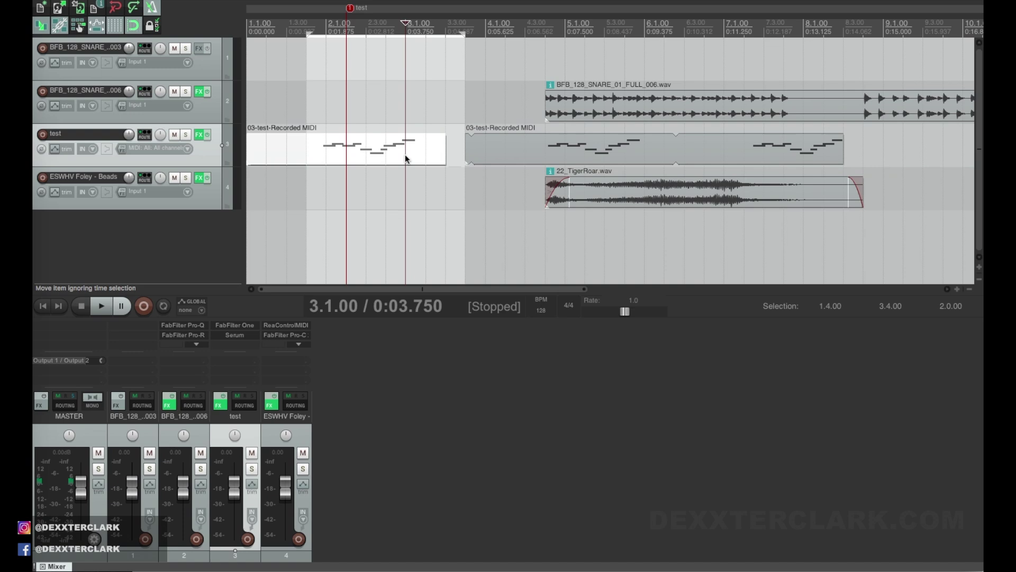
{"action": "double_click", "coordinate": [406, 158]}
{"action": "left_click", "coordinate": [547, 111]}
{"action": "key", "text": "Delete"}
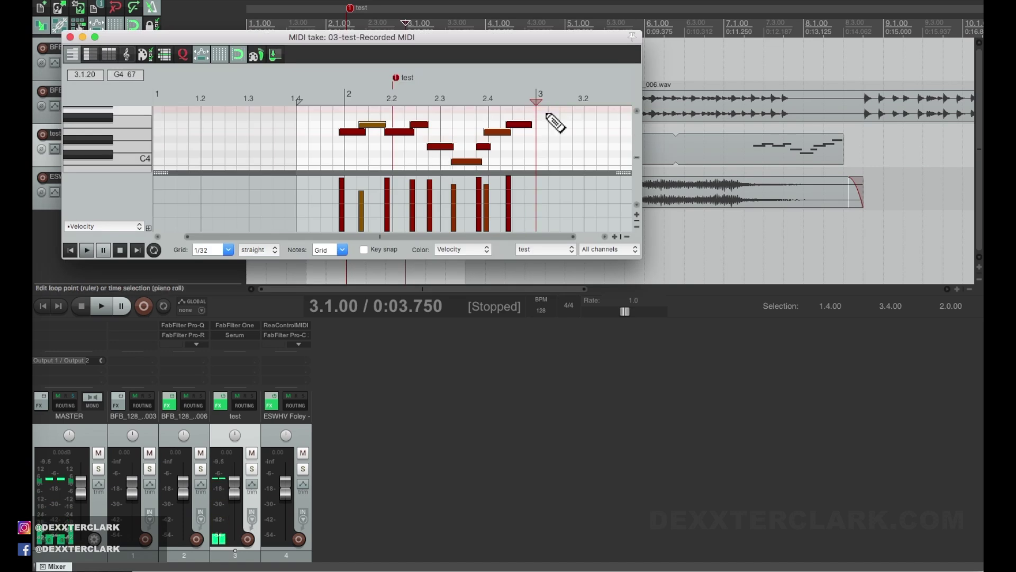
{"action": "left_click", "coordinate": [522, 126]}
{"action": "key", "text": "Delete"}
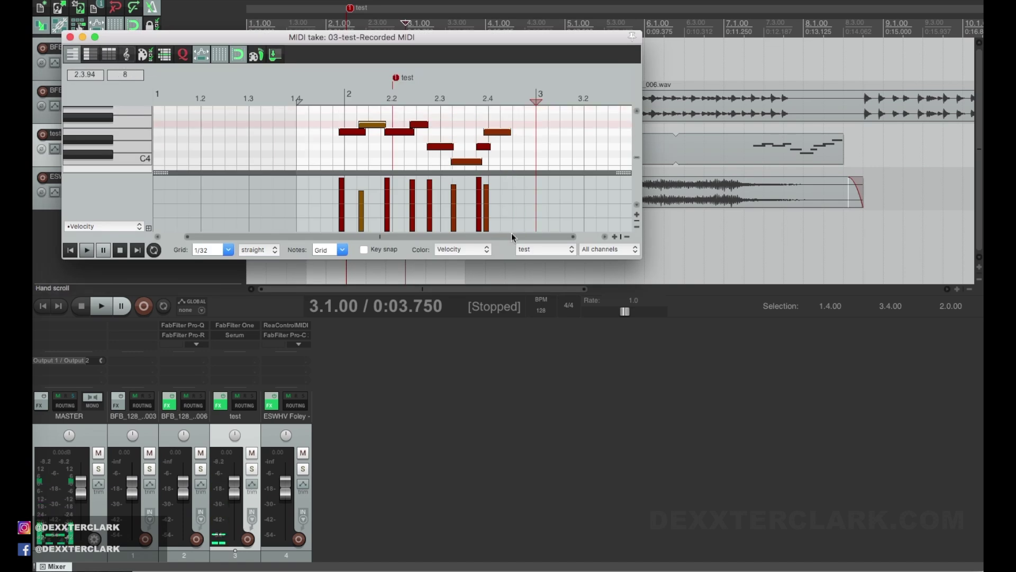
{"action": "left_click", "coordinate": [70, 37]}
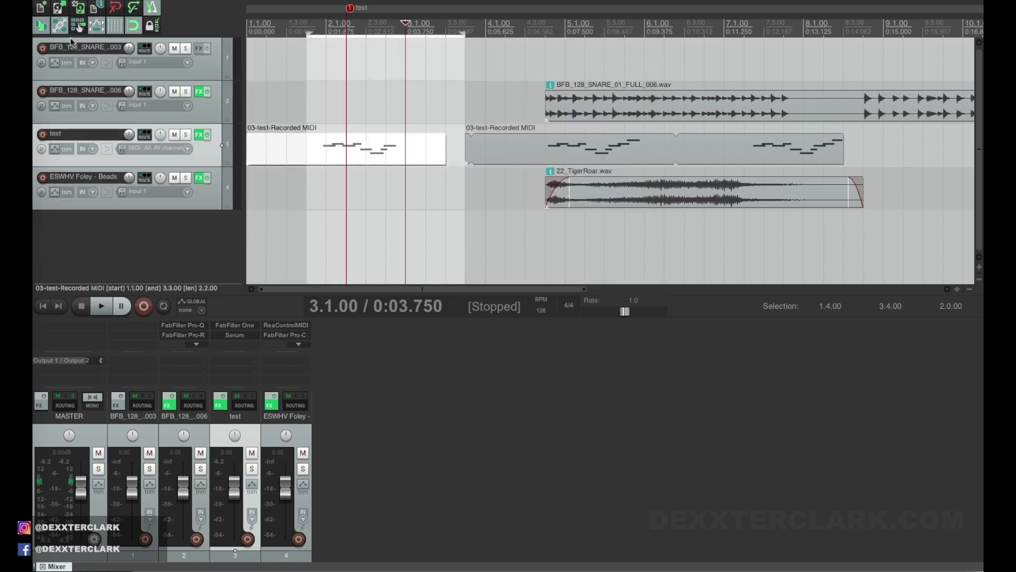
- Move the first MIDI item later and give TigerRoar a short fade-out and a fade-in
{"action": "left_click_drag", "start_coordinate": [376, 161], "coordinate": [399, 163]}
{"action": "left_click", "coordinate": [584, 190]}
{"action": "mouse_move", "coordinate": [861, 182]}
{"action": "left_mouse_down"}
{"action": "mouse_move", "coordinate": [688, 185]}
{"action": "mouse_move", "coordinate": [848, 182]}
{"action": "left_mouse_up"}
{"action": "left_click_drag", "start_coordinate": [549, 183], "coordinate": [573, 183]}
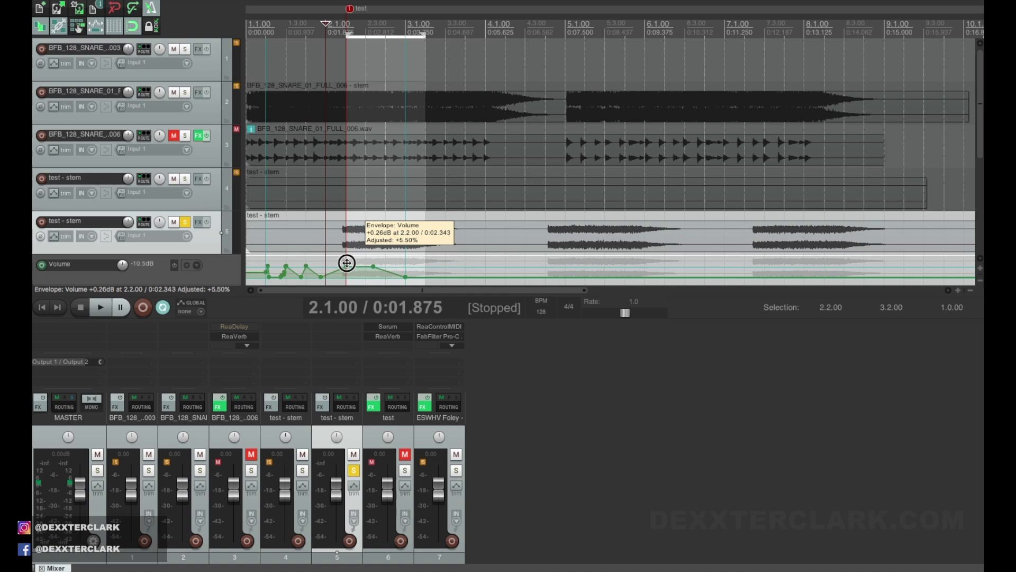
- Drag a point on the 'test - stem' track's volume envelope to reshape it
{"action": "left_click_drag", "start_coordinate": [347, 271], "coordinate": [410, 270]}
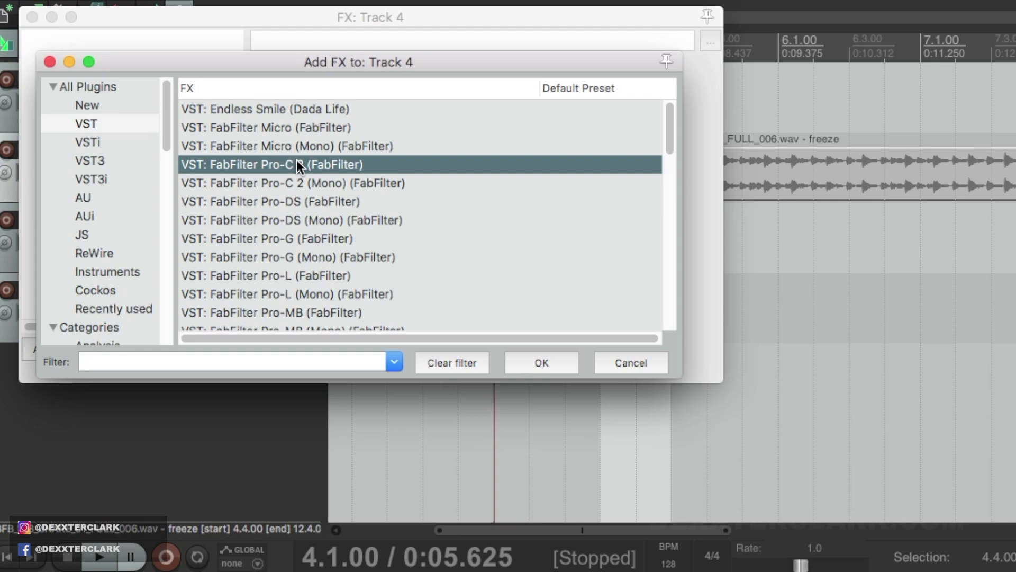
- Browse each plugin type list: VST, VSTi, VST3, AU, JS, ReWire, Instruments, Cockos, Recent
{"action": "left_click", "coordinate": [97, 104]}
{"action": "left_click", "coordinate": [101, 123]}
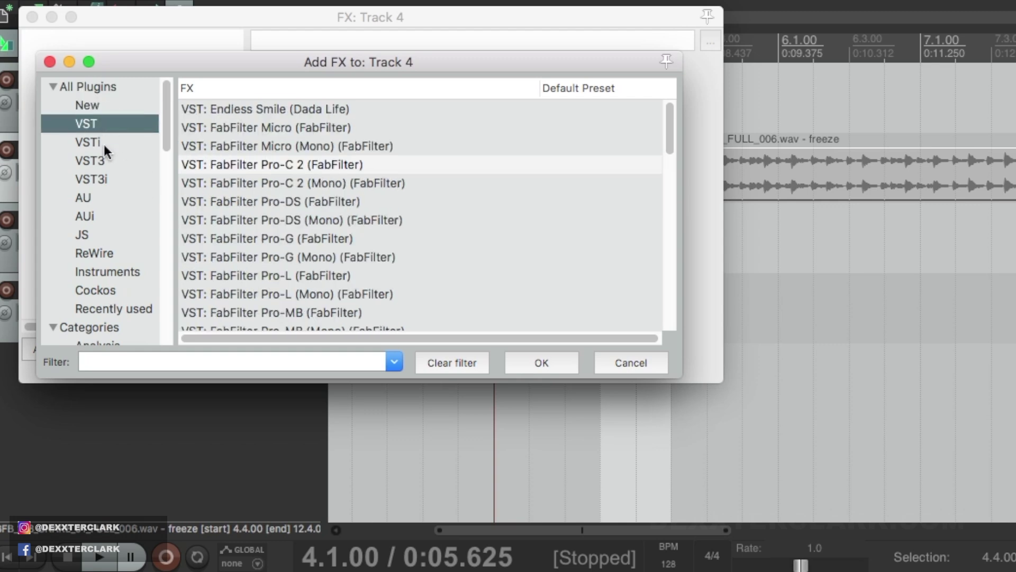
{"action": "left_click", "coordinate": [104, 143]}
{"action": "left_click", "coordinate": [105, 160]}
{"action": "left_click", "coordinate": [107, 179]}
{"action": "left_click", "coordinate": [108, 198]}
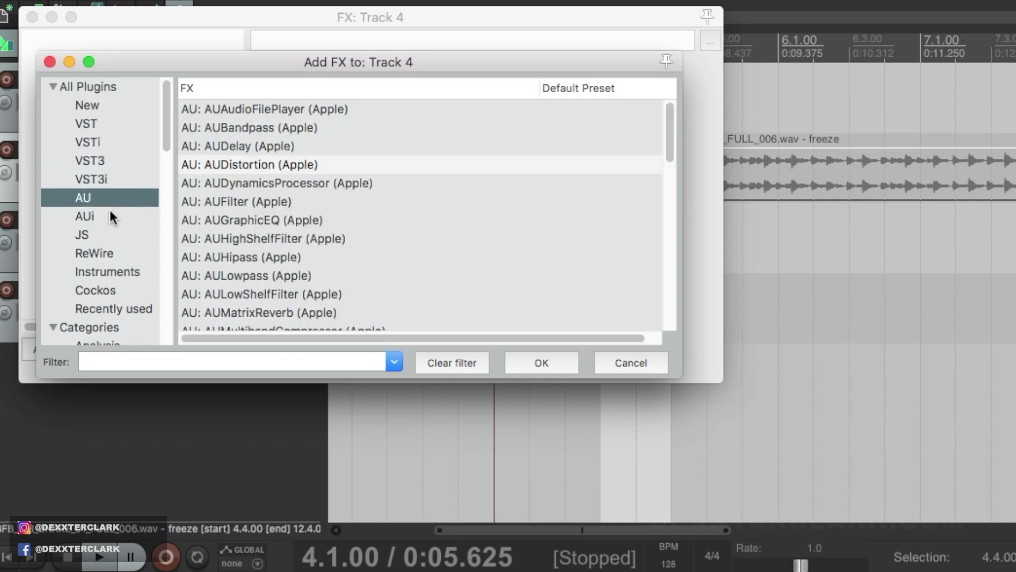
{"action": "left_click", "coordinate": [109, 216]}
{"action": "left_click", "coordinate": [110, 236]}
{"action": "left_click", "coordinate": [123, 258]}
{"action": "left_click", "coordinate": [122, 272]}
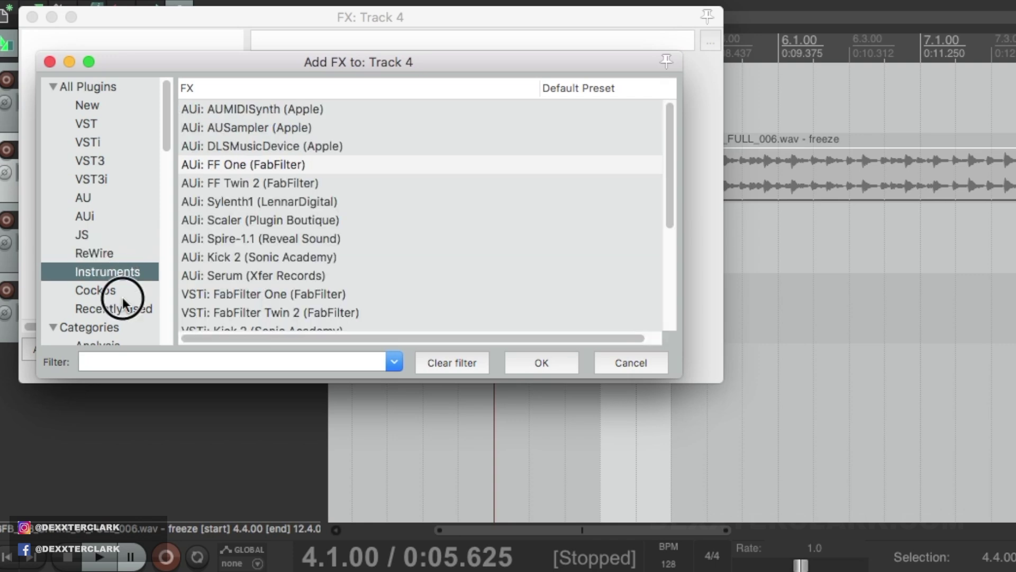
{"action": "left_click", "coordinate": [122, 294]}
{"action": "left_click", "coordinate": [125, 309]}
{"action": "left_click", "coordinate": [118, 271]}
{"action": "left_click", "coordinate": [110, 253]}
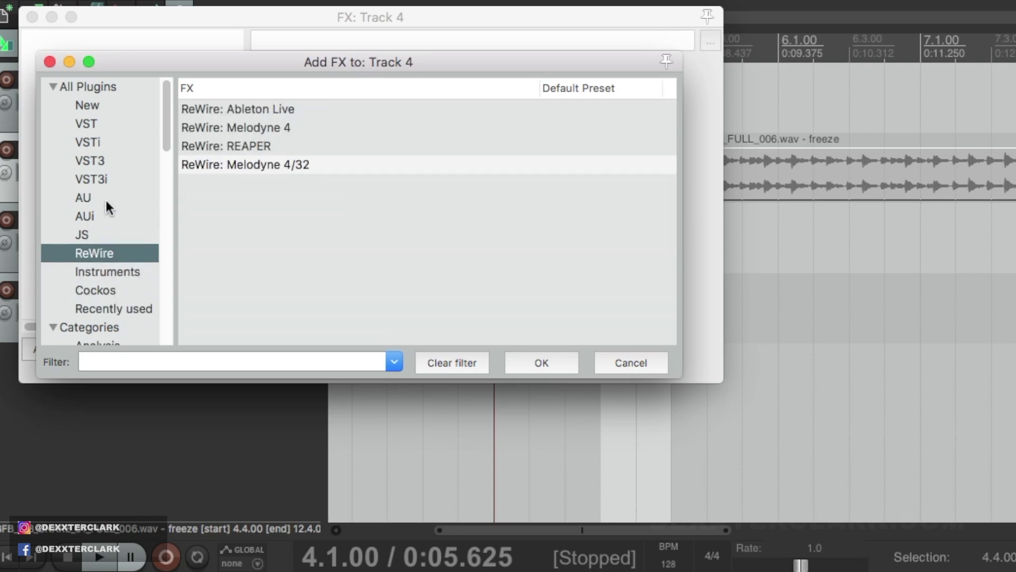
{"action": "left_click", "coordinate": [106, 198]}
{"action": "left_click", "coordinate": [108, 171]}
{"action": "left_click", "coordinate": [112, 139]}
{"action": "left_click", "coordinate": [114, 124]}
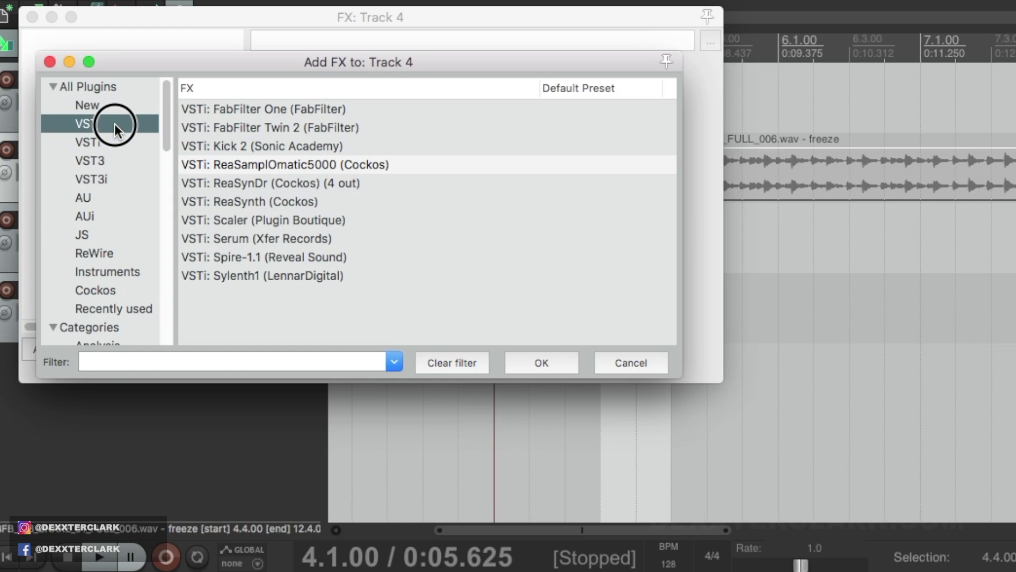
- Select FabFilter Pro-C 2, browse the Distortion through Gate categories, and filter by 'gate'
{"action": "left_click", "coordinate": [271, 164]}
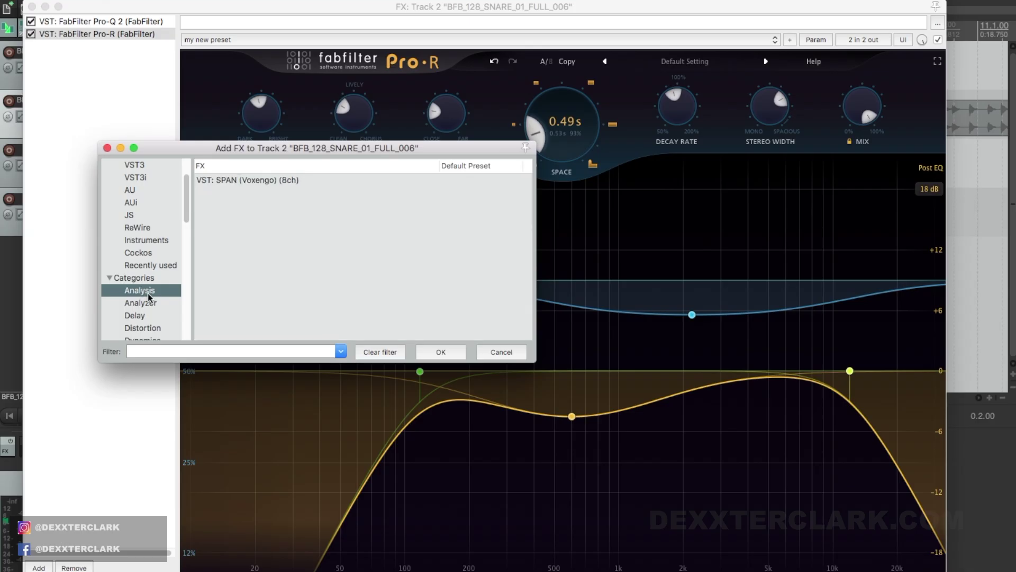
{"action": "scroll", "coordinate": [149, 294], "scroll_direction": "down", "scroll_amount": 2}
{"action": "left_click", "coordinate": [149, 294]}
{"action": "left_click", "coordinate": [150, 307]}
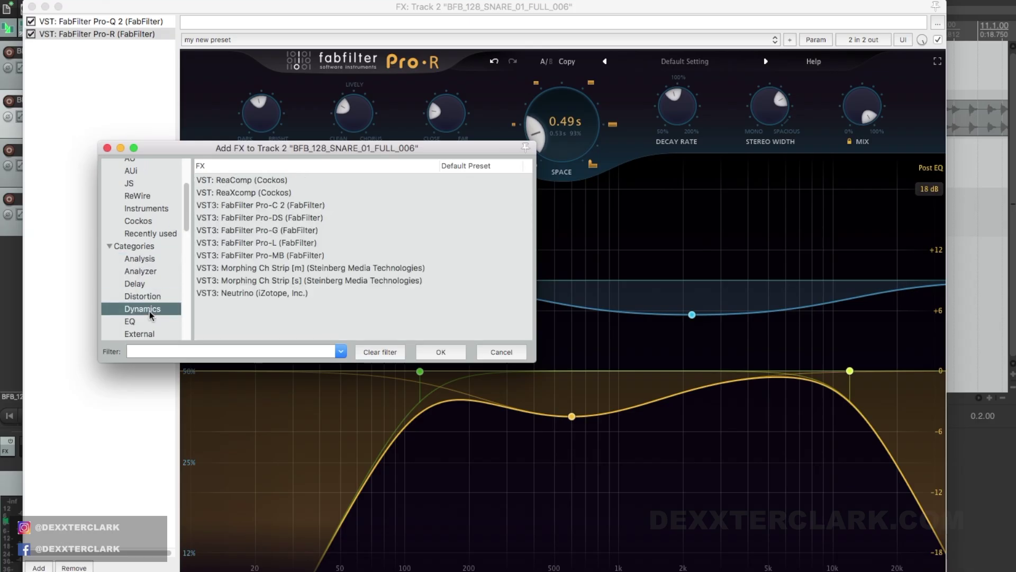
{"action": "scroll", "coordinate": [151, 318], "scroll_direction": "down", "scroll_amount": 1}
{"action": "left_click", "coordinate": [149, 314]}
{"action": "left_click", "coordinate": [149, 326]}
{"action": "scroll", "coordinate": [148, 318], "scroll_direction": "down", "scroll_amount": 3}
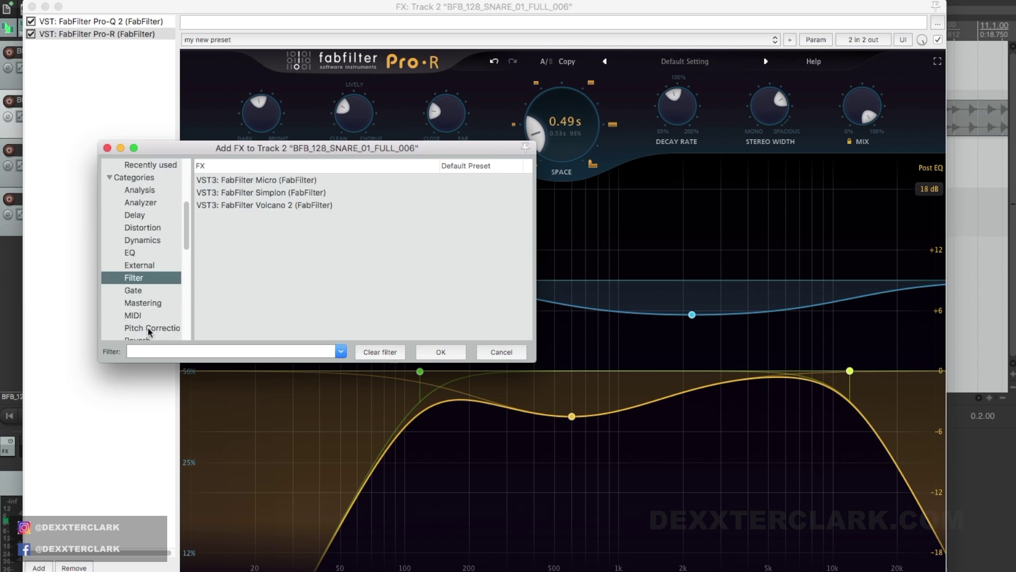
{"action": "left_click", "coordinate": [145, 282]}
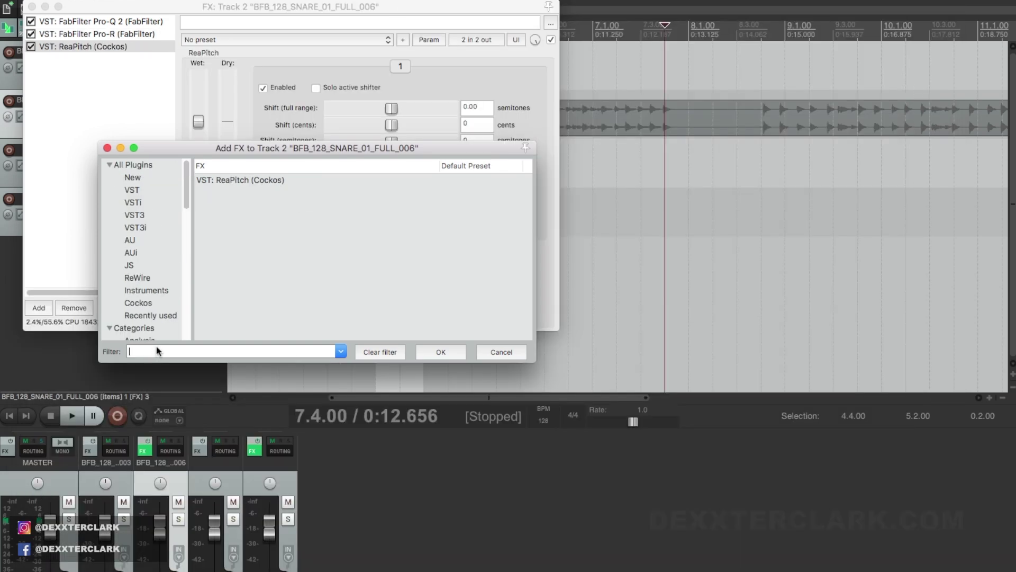
{"action": "type", "text": "gate"}
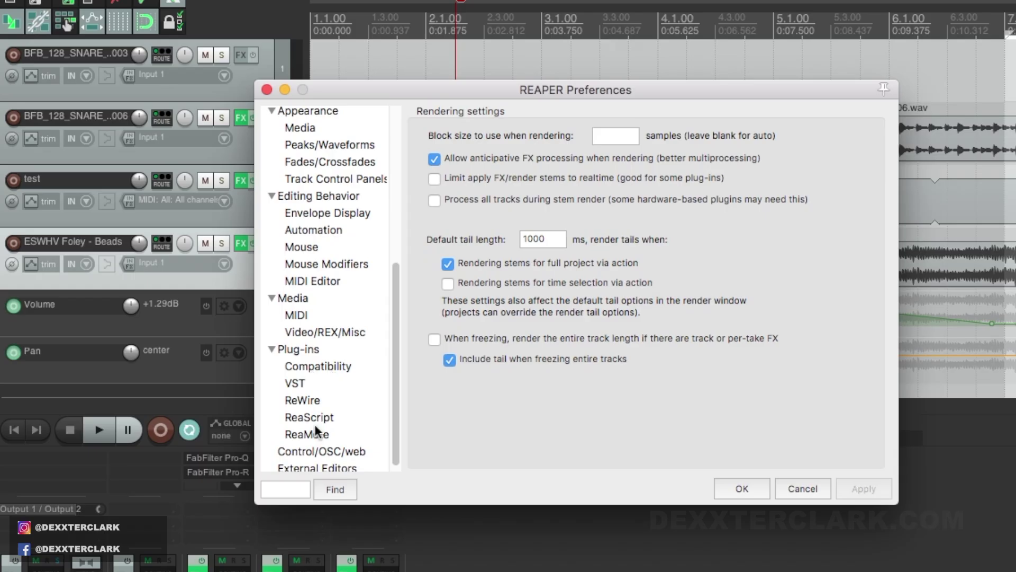
- Enable ReaMote processing, auto-search the network for slaves, and apply the settings
{"action": "left_click", "coordinate": [317, 433]}
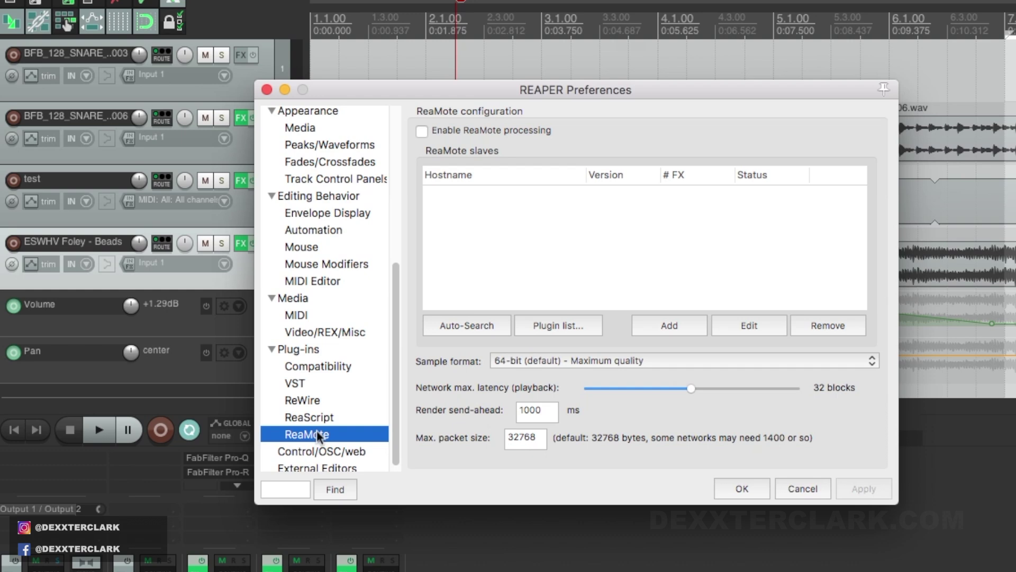
{"action": "left_click", "coordinate": [422, 131]}
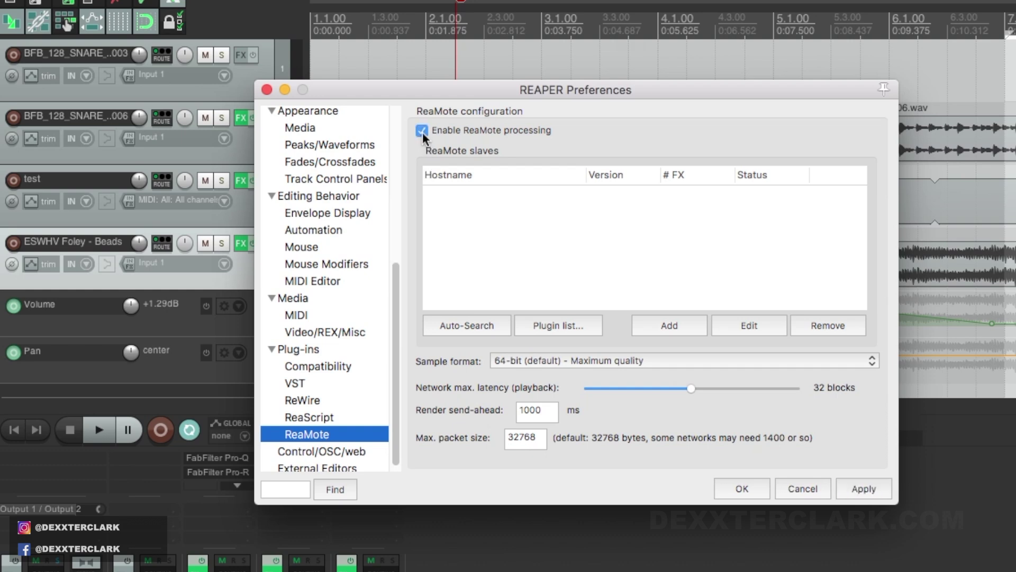
{"action": "left_click", "coordinate": [469, 327]}
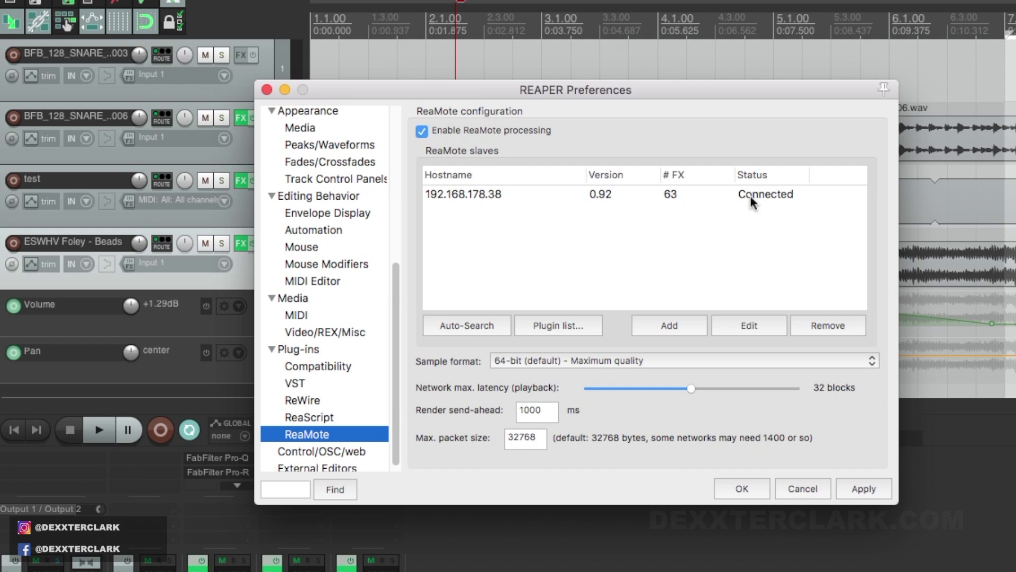
{"action": "left_click", "coordinate": [865, 491]}
- Keep the 64-bit sample format, apply again and close the preferences
{"action": "left_click", "coordinate": [645, 360]}
{"action": "left_click", "coordinate": [644, 359]}
{"action": "left_click", "coordinate": [874, 487]}
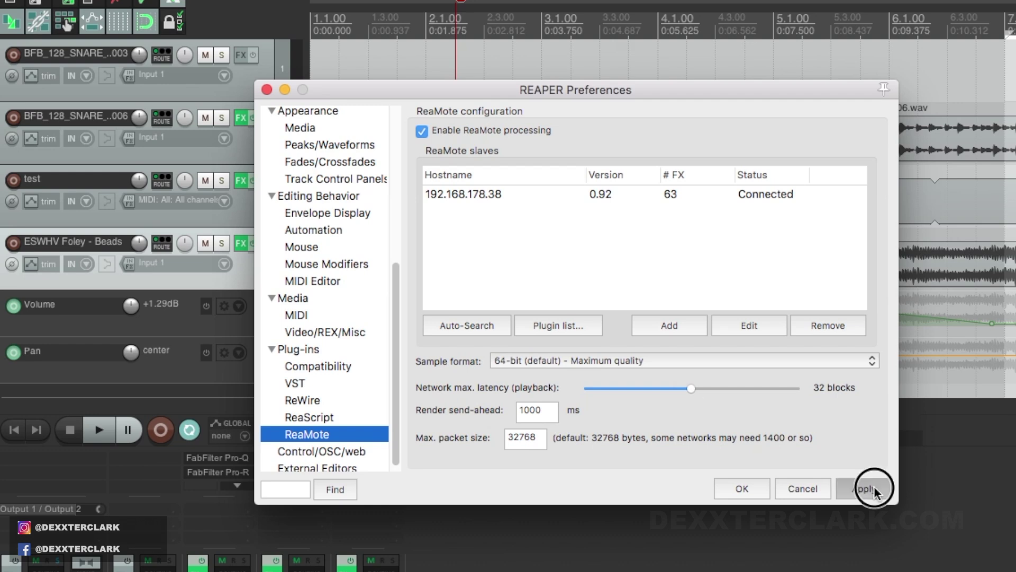
{"action": "left_click", "coordinate": [747, 486]}
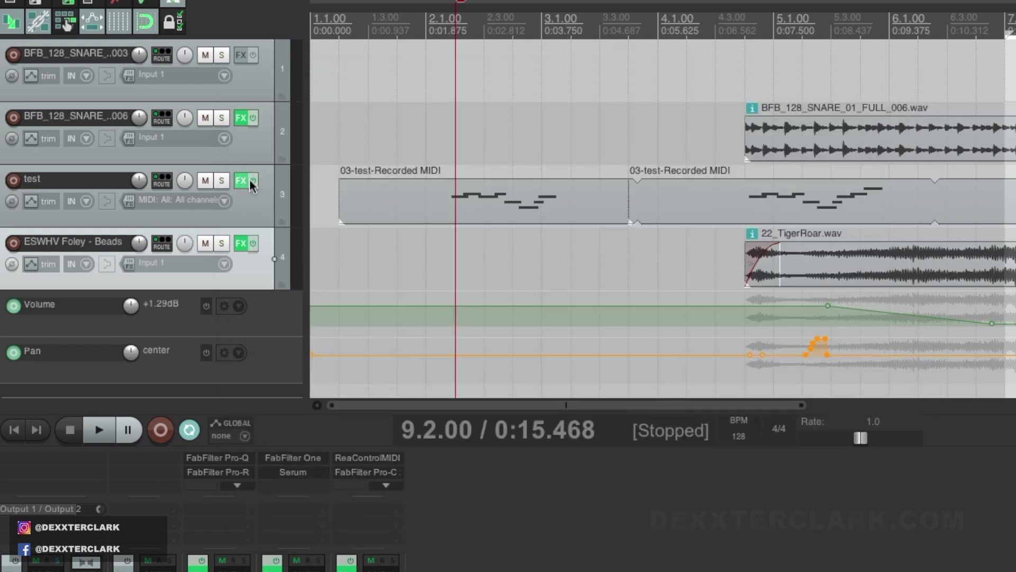
- Try routing the test track's FX chain to the ReaMote slave and dismiss the missing-plugin error
{"action": "left_click", "coordinate": [249, 181]}
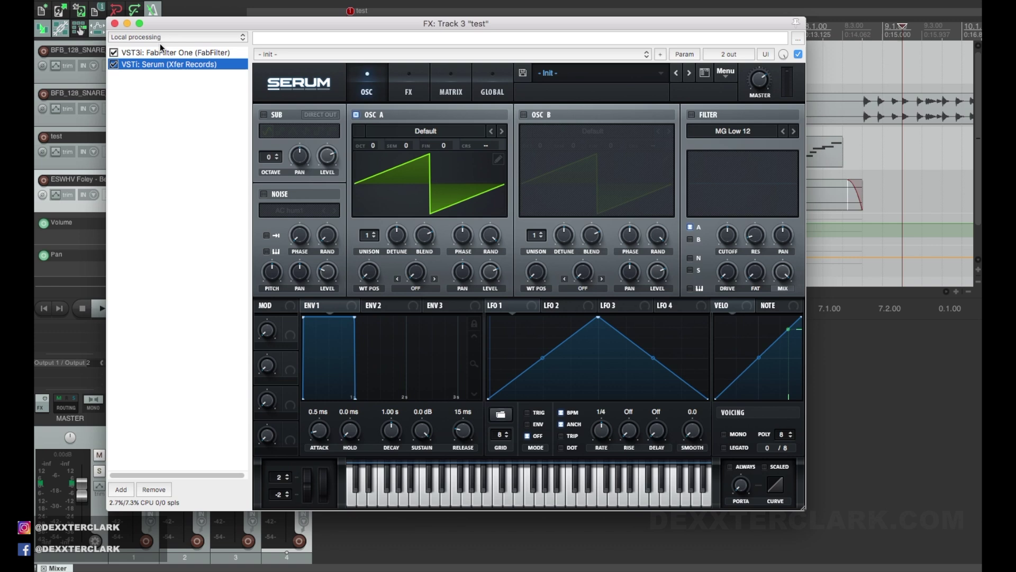
{"action": "left_click", "coordinate": [161, 38]}
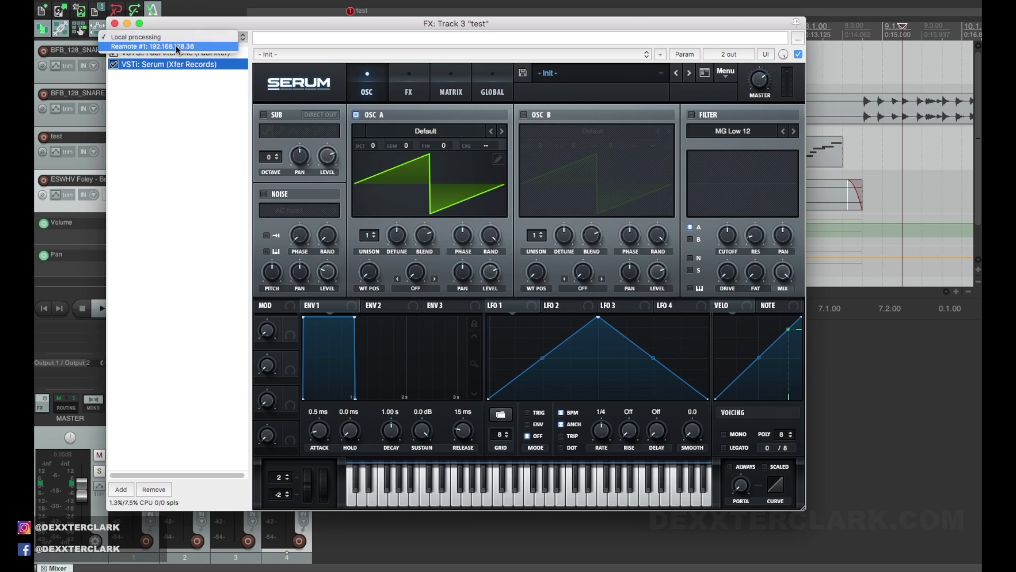
{"action": "left_click", "coordinate": [176, 46]}
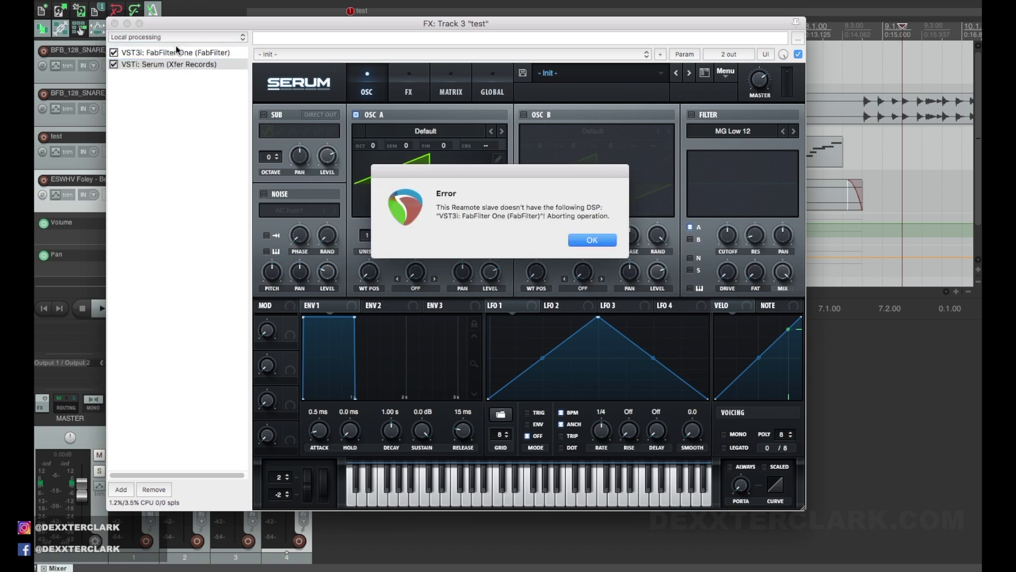
{"action": "left_click", "coordinate": [592, 240]}
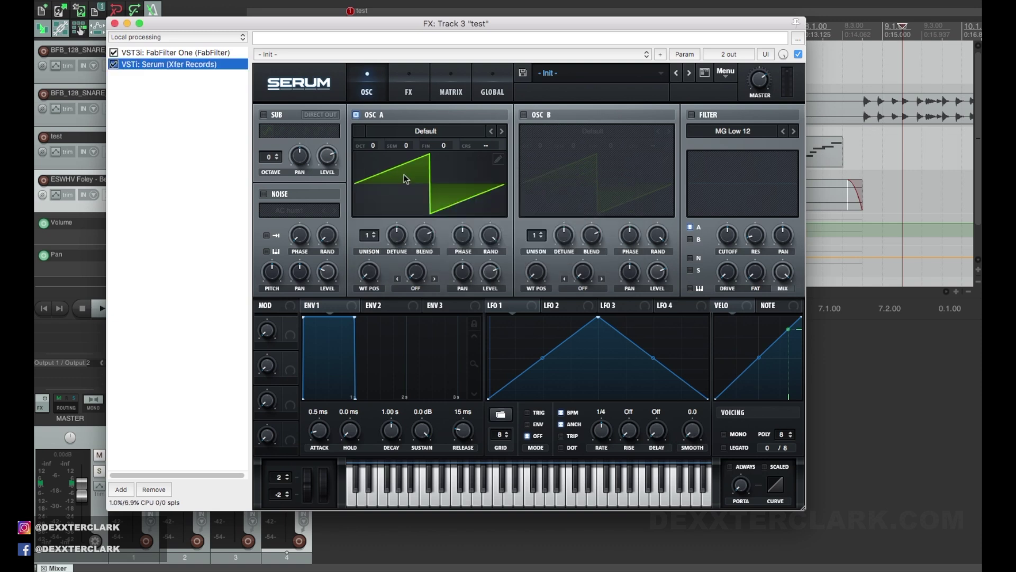
{"action": "left_click", "coordinate": [148, 51]}
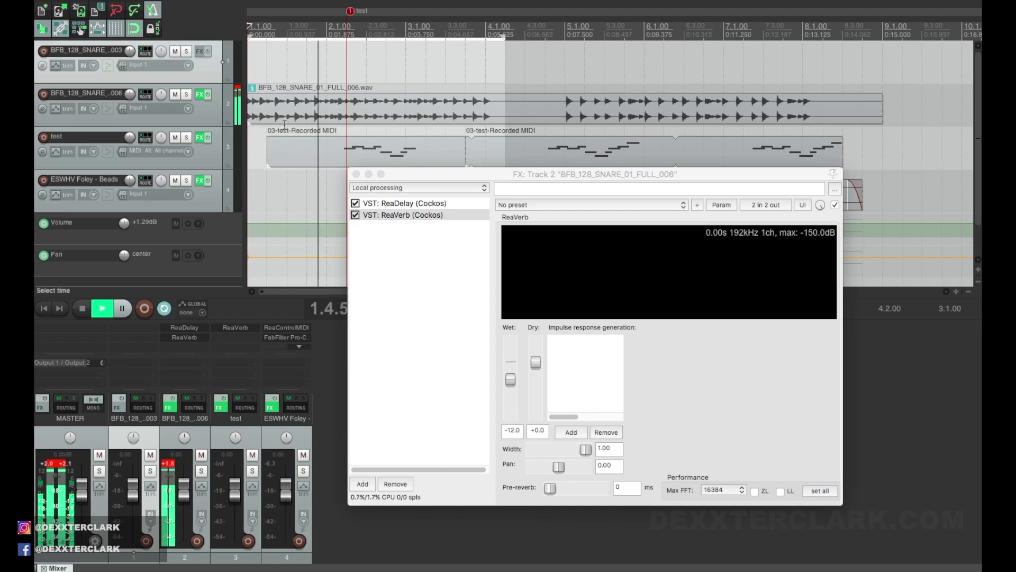
- Send Track 2's chain to Reamote #1 and raise ReaVerb's wet level to +3.6
{"action": "left_click", "coordinate": [392, 188]}
{"action": "left_click", "coordinate": [391, 197]}
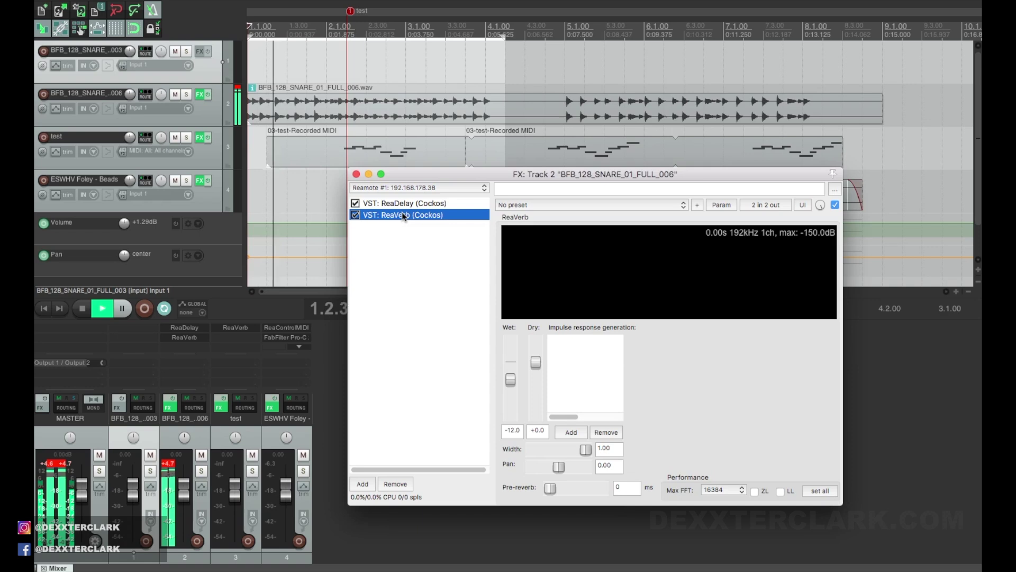
{"action": "left_click_drag", "start_coordinate": [510, 379], "coordinate": [510, 345]}
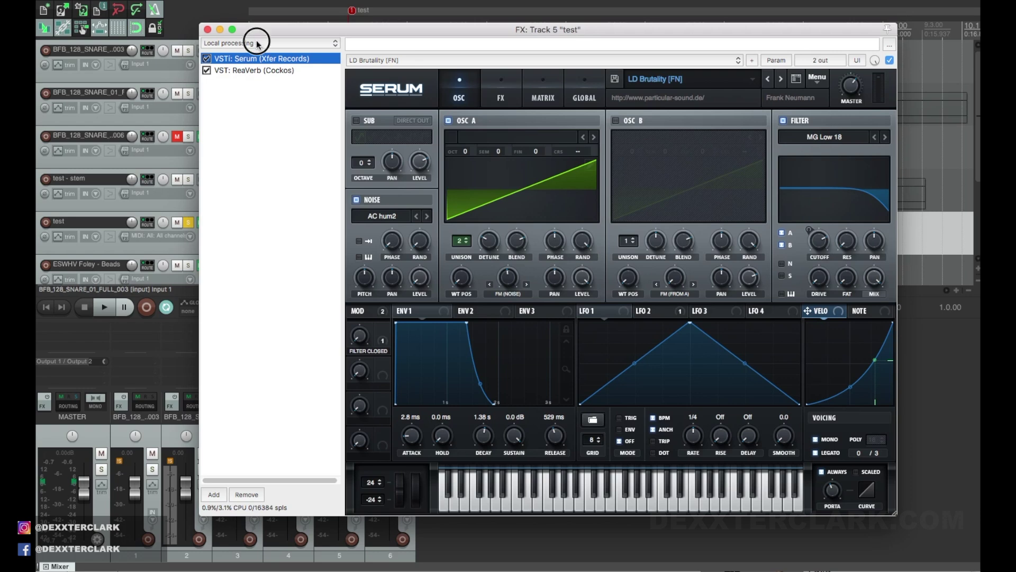
- Set the Serum chain's processing to Reamote #1 and play three notes on Serum's keyboard
{"action": "left_click", "coordinate": [258, 44]}
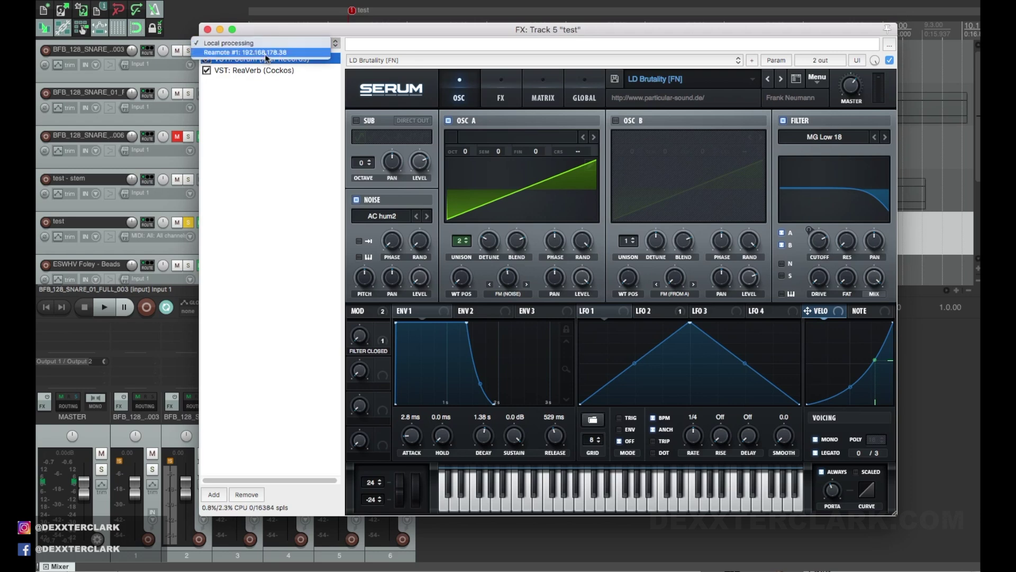
{"action": "left_click", "coordinate": [258, 45]}
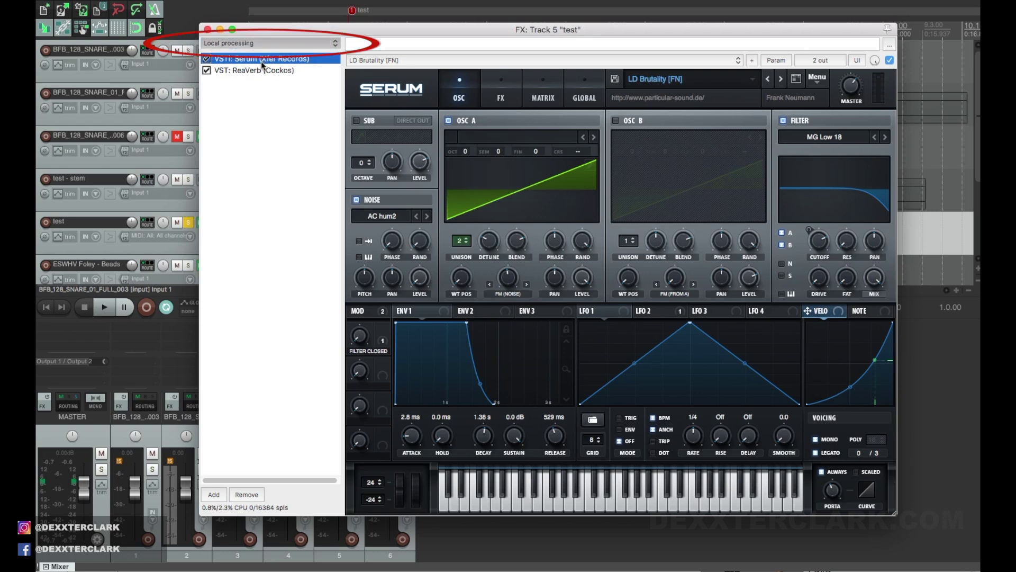
{"action": "left_click", "coordinate": [259, 64]}
{"action": "left_click", "coordinate": [527, 500]}
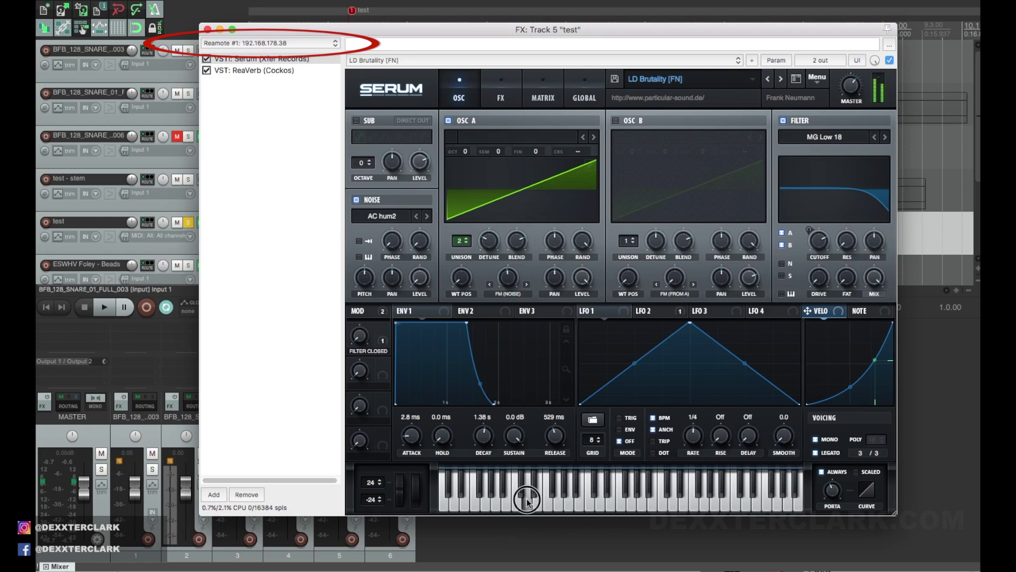
{"action": "left_click", "coordinate": [615, 500]}
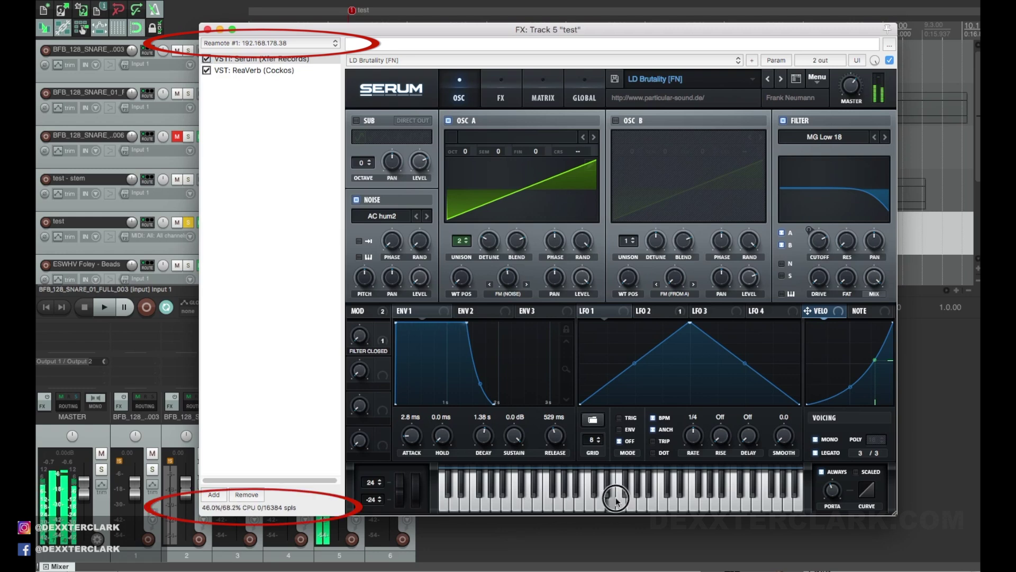
{"action": "left_click", "coordinate": [671, 500]}
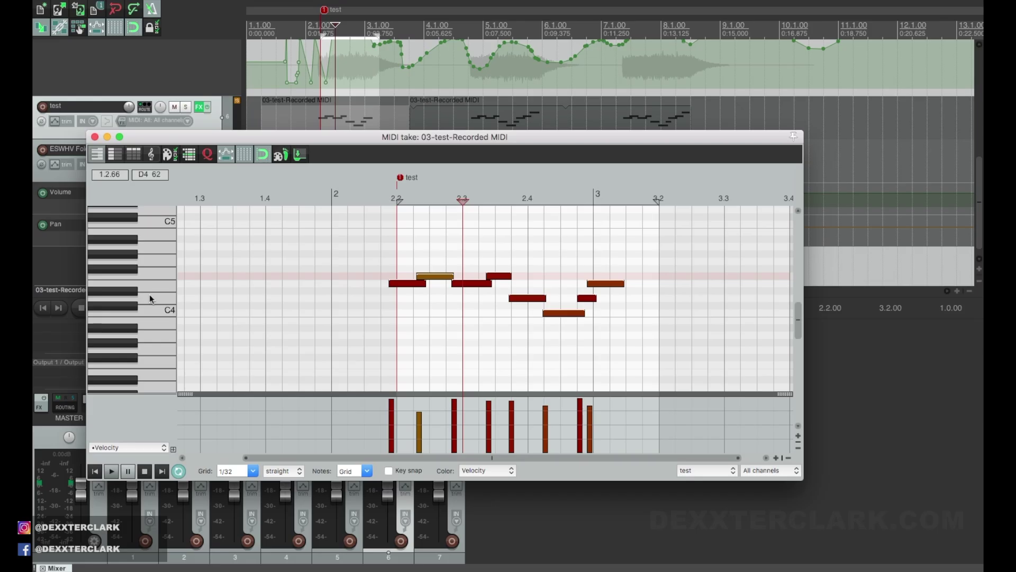
{"action": "scroll", "coordinate": [150, 294], "scroll_direction": "up", "scroll_amount": 3}
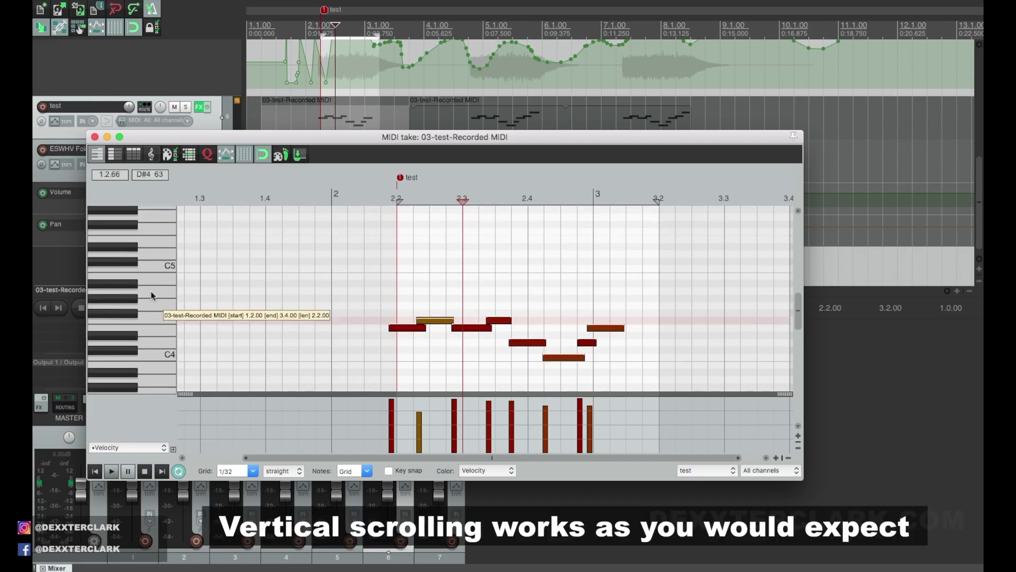
{"action": "scroll", "coordinate": [149, 294], "scroll_direction": "down", "scroll_amount": 2}
{"action": "scroll", "coordinate": [156, 312], "scroll_direction": "up", "scroll_amount": 3}
{"action": "scroll", "coordinate": [156, 313], "scroll_direction": "right", "scroll_amount": 1}
{"action": "scroll", "coordinate": [153, 302], "scroll_direction": "down", "scroll_amount": 5}
{"action": "scroll", "coordinate": [151, 295], "scroll_direction": "up", "scroll_amount": 2}
{"action": "scroll", "coordinate": [152, 295], "scroll_direction": "left", "scroll_amount": 1}
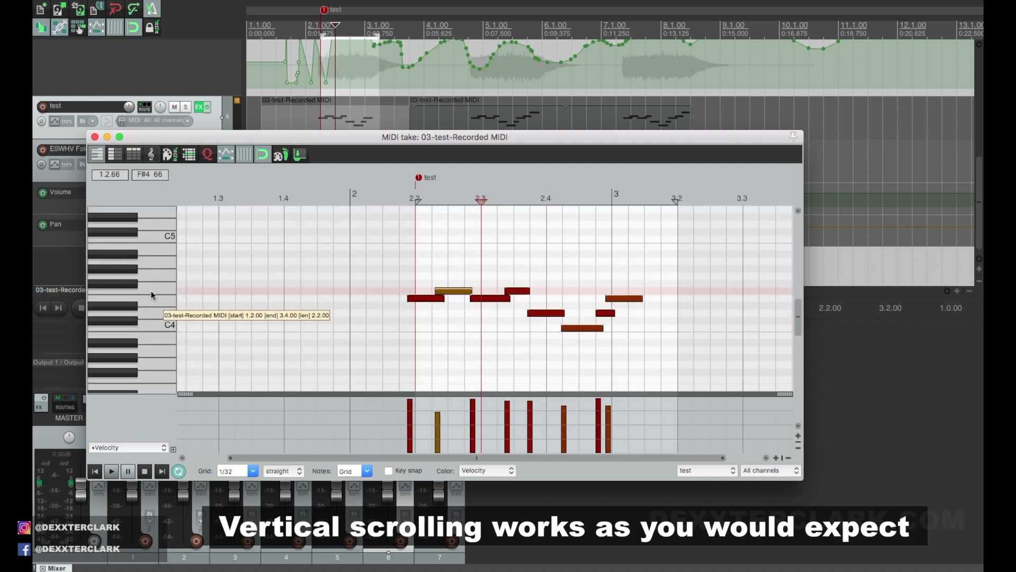
{"action": "scroll", "coordinate": [152, 296], "scroll_direction": "right", "scroll_amount": 1}
{"action": "scroll", "coordinate": [151, 296], "scroll_direction": "up", "scroll_amount": 2}
{"action": "scroll", "coordinate": [151, 296], "scroll_direction": "down", "scroll_amount": 2}
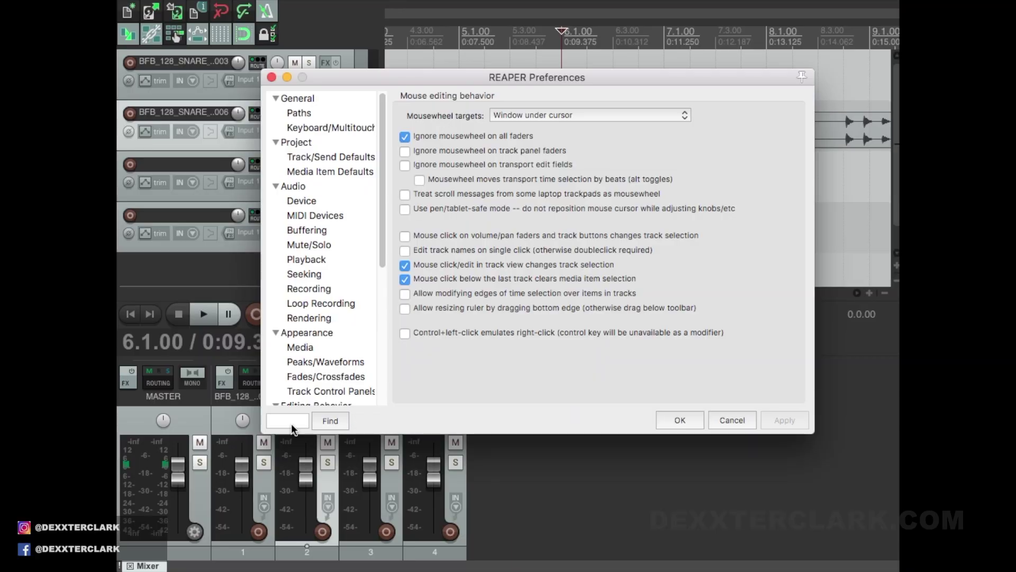
- Search the preferences for 'mouse', then minimise the track envelopes window
{"action": "left_click", "coordinate": [291, 419]}
{"action": "type", "text": "mouse"}
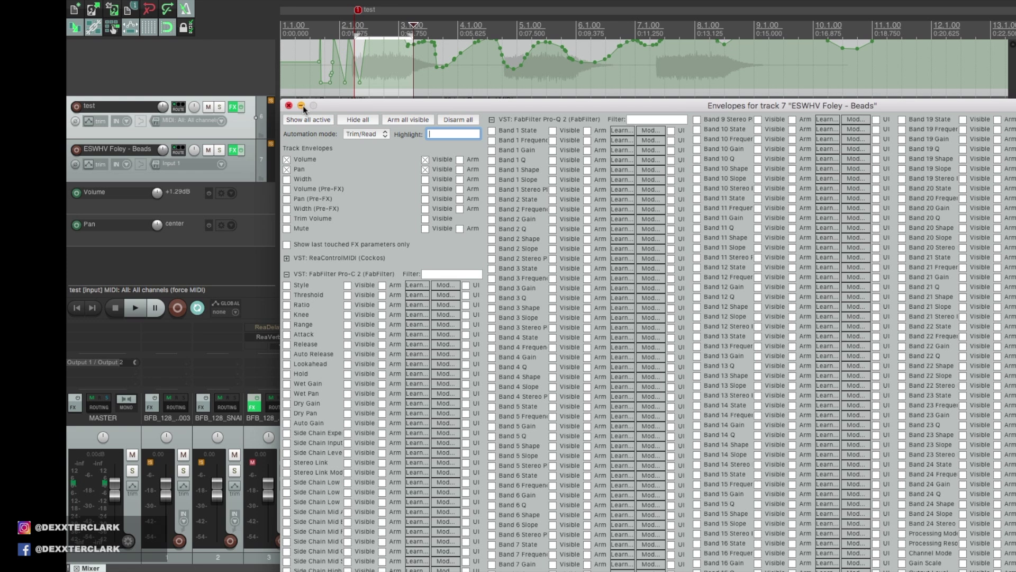
{"action": "left_click", "coordinate": [301, 106]}
- Open the 03-test-Recorded MIDI take, view its track list, event list and named-note piano roll, and select some note rows
{"action": "double_click", "coordinate": [341, 126]}
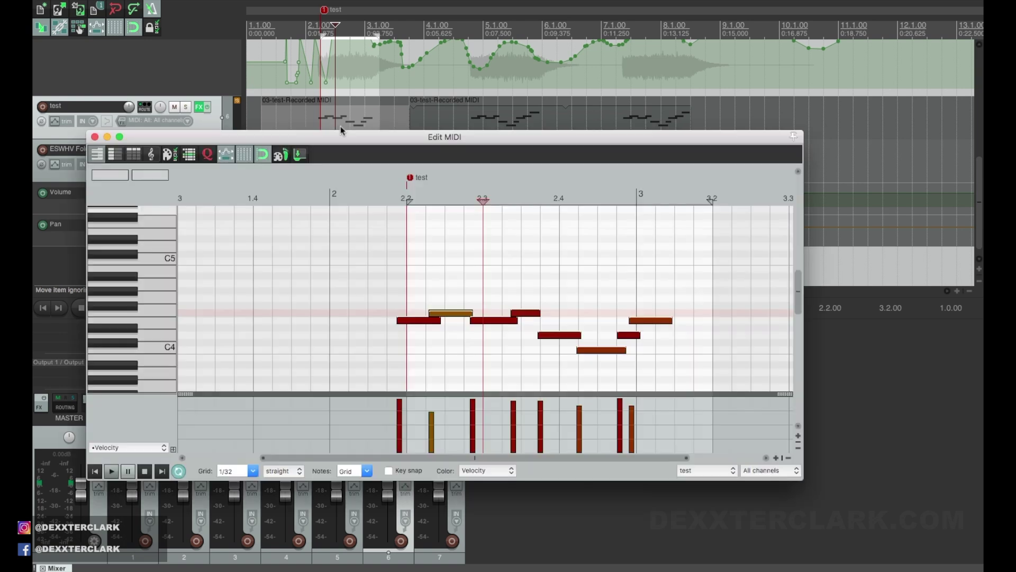
{"action": "left_click", "coordinate": [187, 156]}
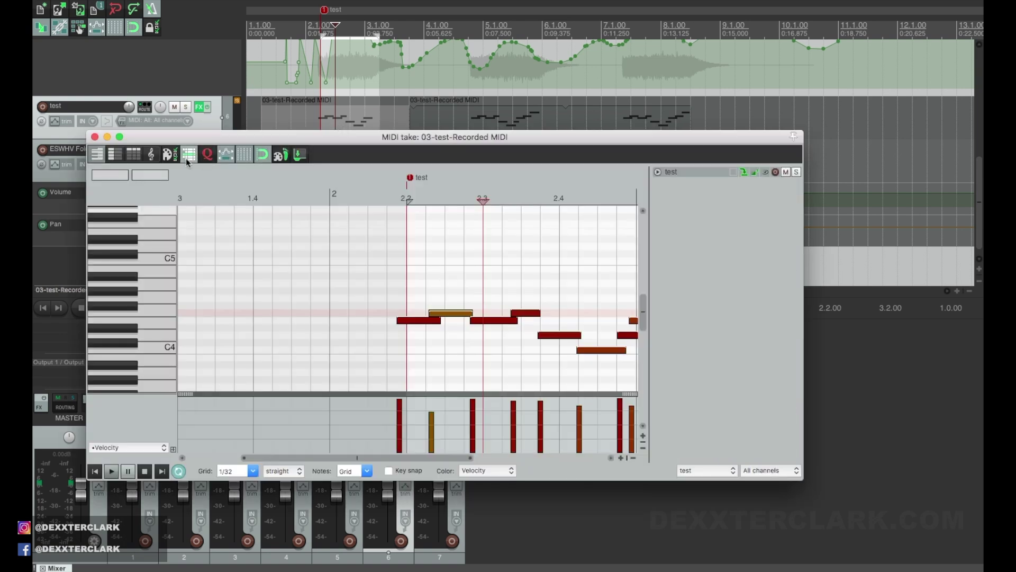
{"action": "left_click", "coordinate": [134, 155]}
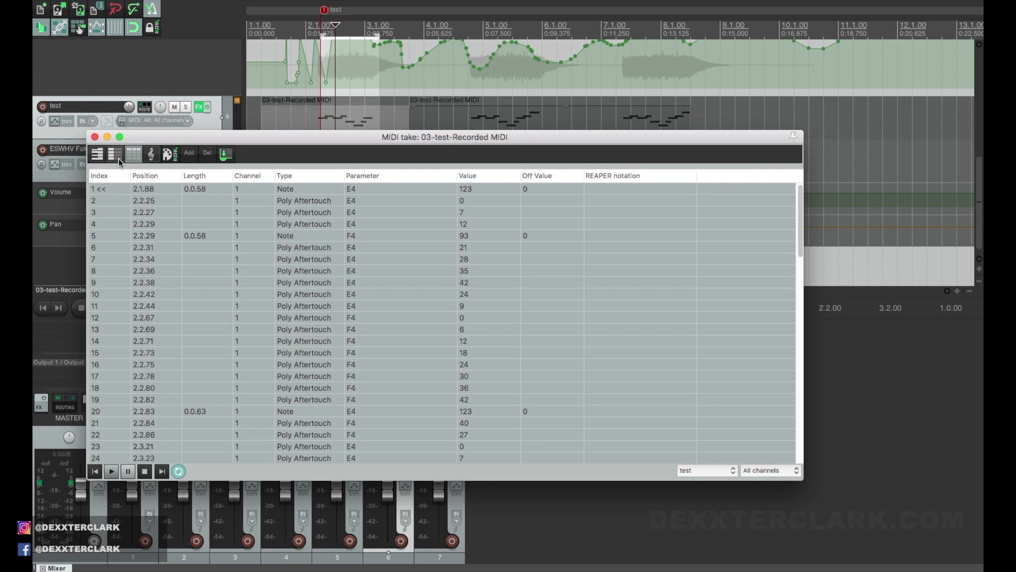
{"action": "left_click", "coordinate": [116, 158]}
{"action": "left_click_drag", "start_coordinate": [118, 286], "coordinate": [141, 341]}
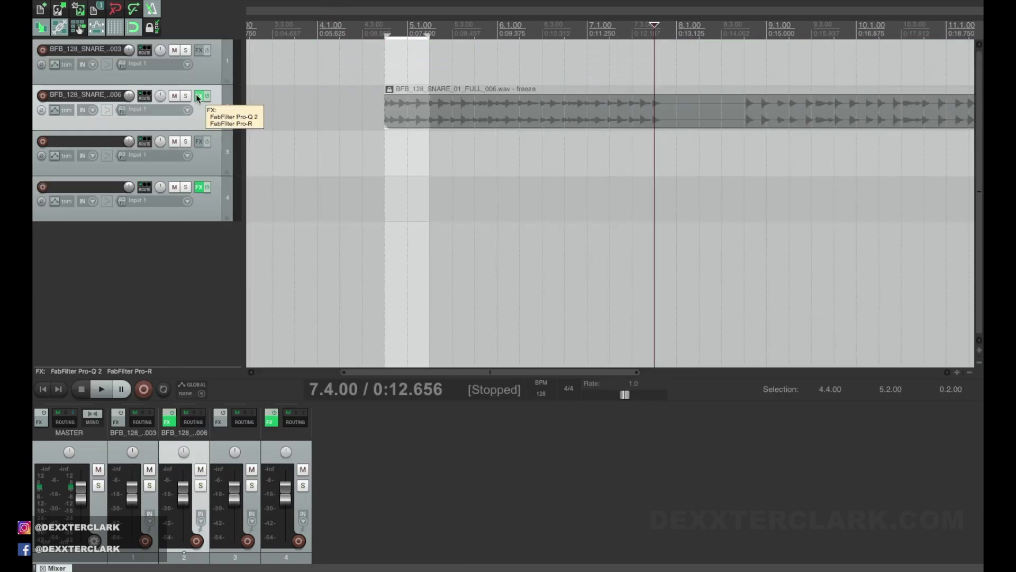
- Raise Track 2's Pro-R Post EQ low cut to about 116 Hz and start naming a new preset
{"action": "left_click", "coordinate": [197, 96]}
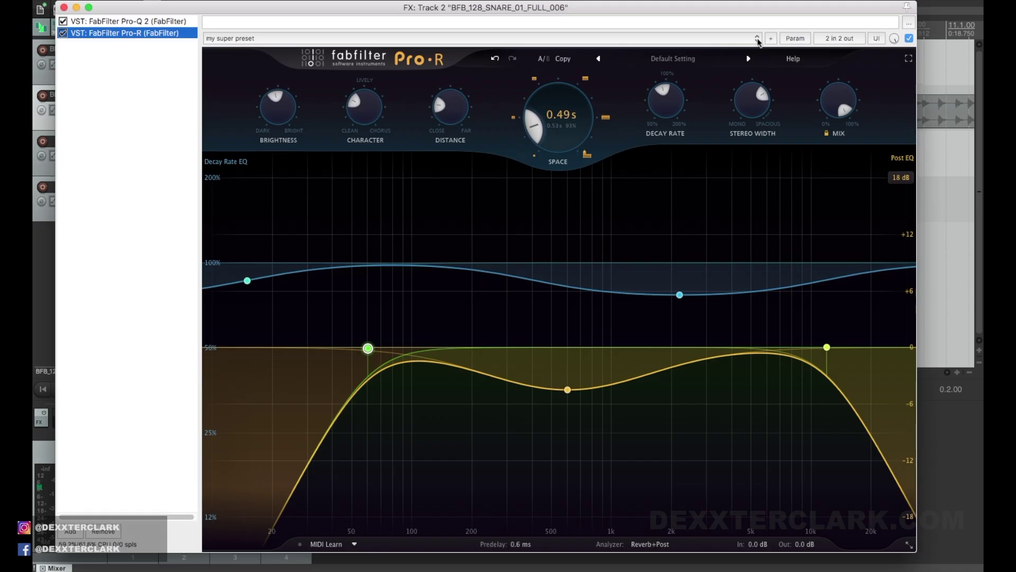
{"action": "left_click_drag", "start_coordinate": [368, 348], "coordinate": [426, 347]}
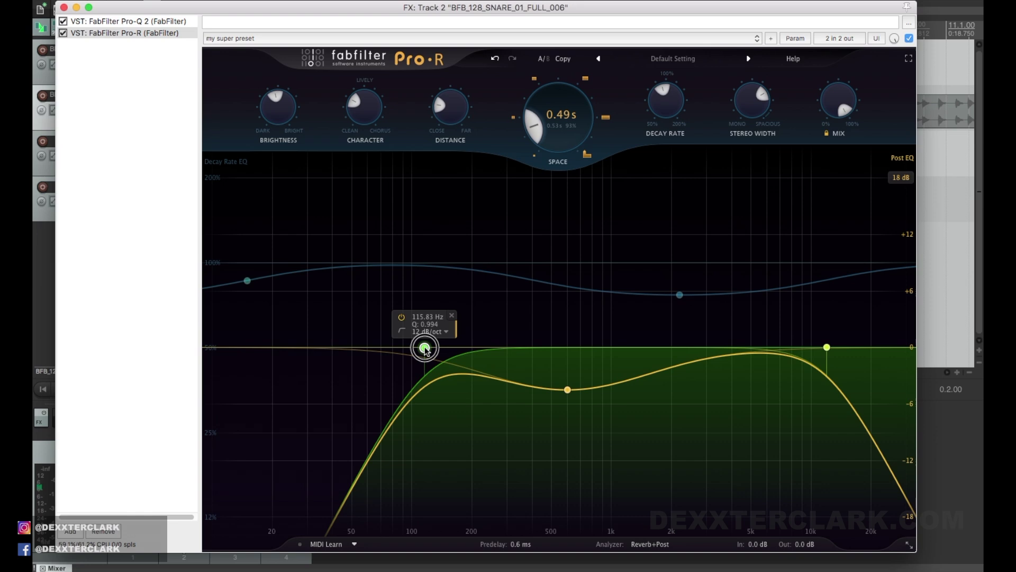
{"action": "left_click", "coordinate": [770, 38]}
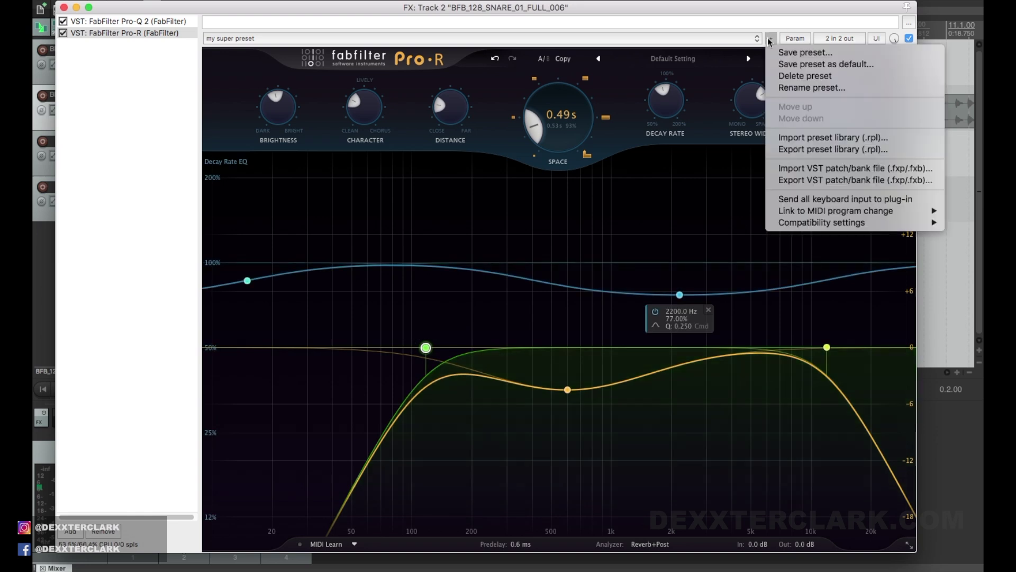
{"action": "left_click", "coordinate": [799, 53]}
{"action": "type", "text": "my n"}
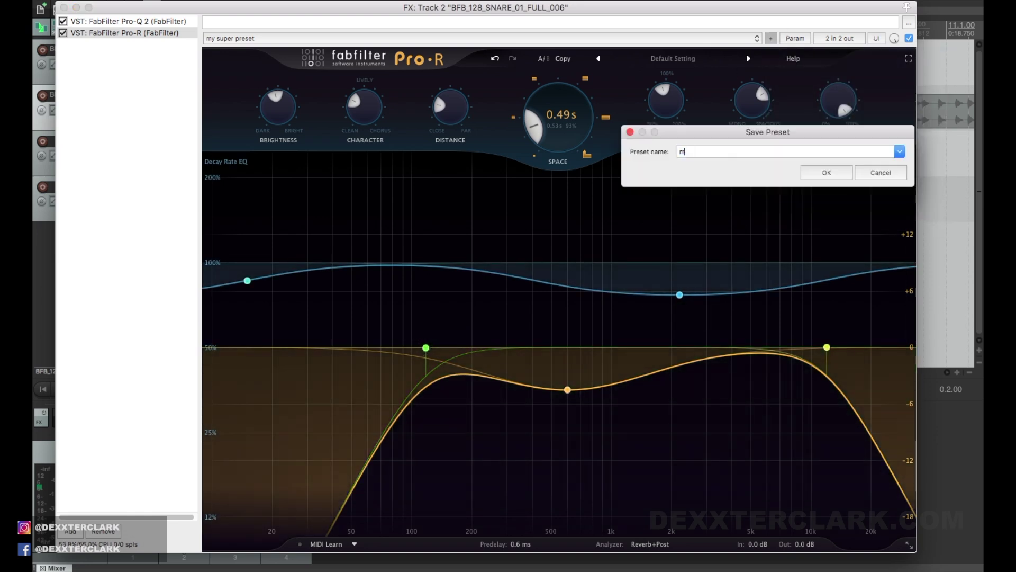